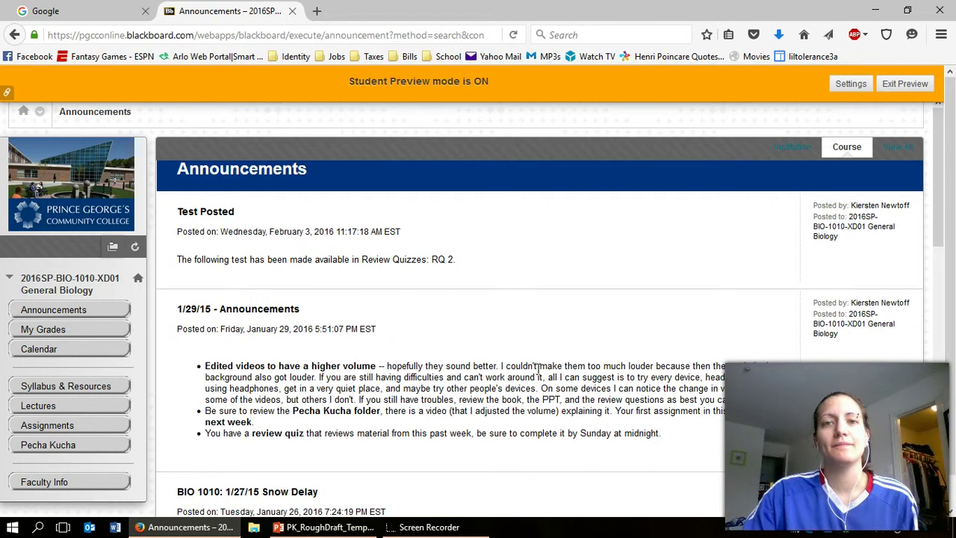
Step: Open the Pecha Kucha folder and scroll to PK: Rough Draft with its PK_RoughDraft_Template.pptx attachment
left_click(103, 445)
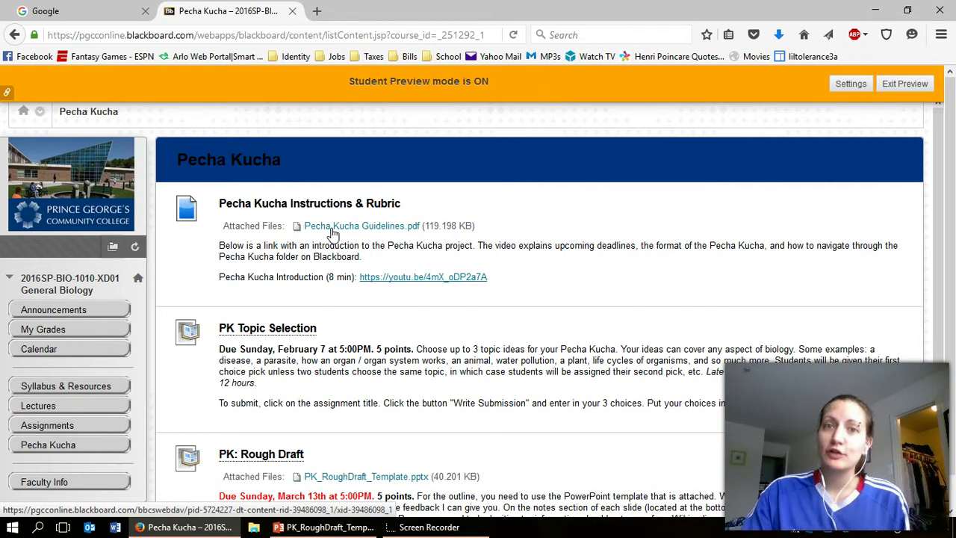
scroll(333, 234, "down", 2)
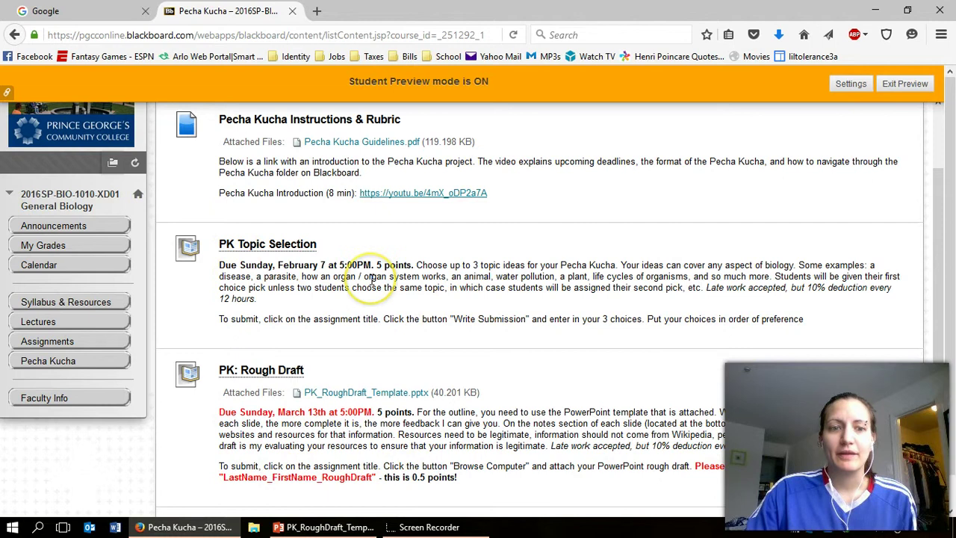
scroll(388, 336, "down", 2)
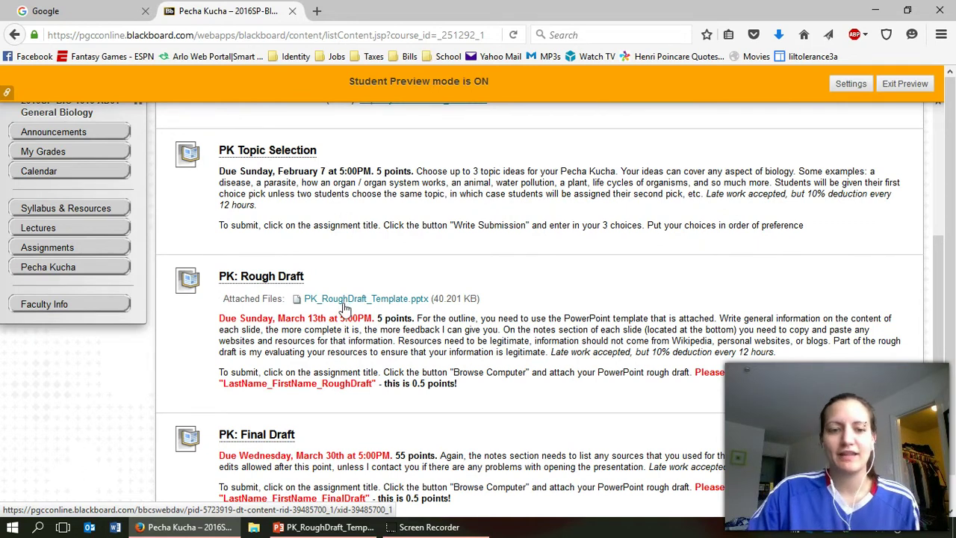
Step: Bring up PK_RoughDraft_Template, scan its ten slides, and view the 00:20.00 auto-advance timing
left_click(308, 527)
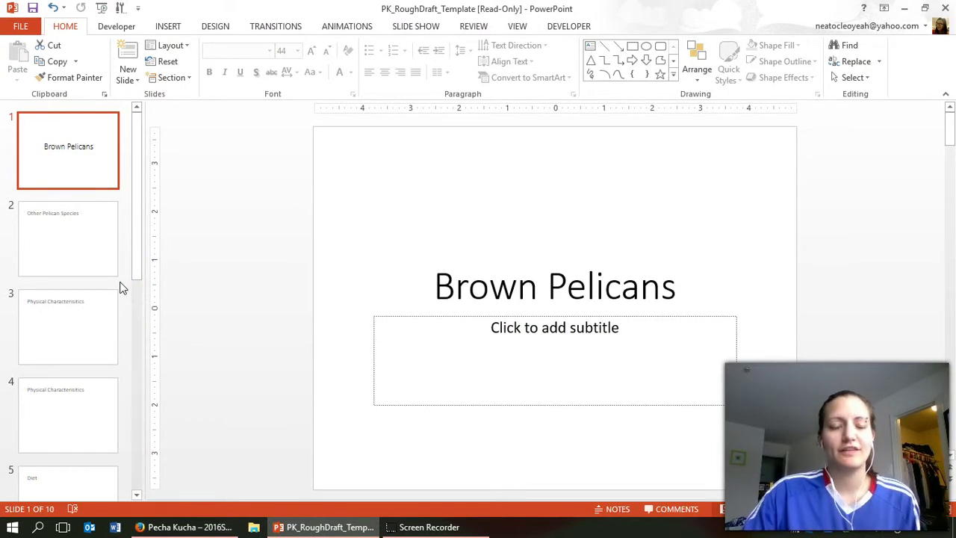
scroll(79, 258, "down", 5)
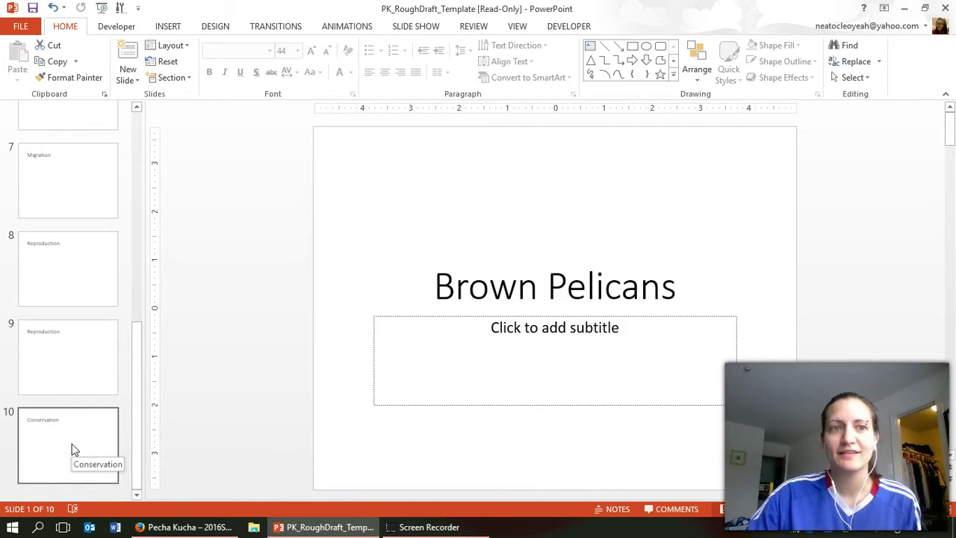
scroll(72, 448, "up", 5)
left_click(290, 27)
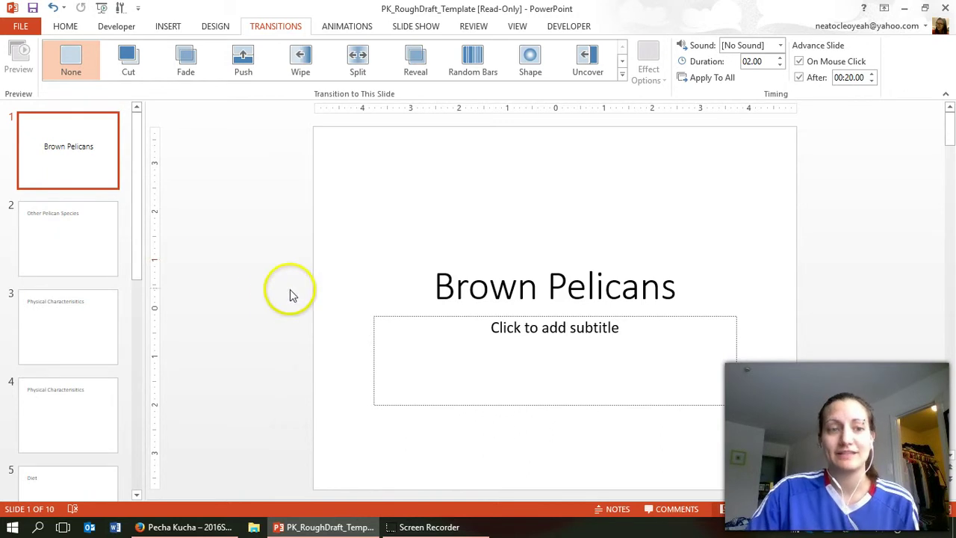
Step: Revisit the Blackboard Pecha Kucha assignment page, then switch to the Google search tab
left_click(171, 527)
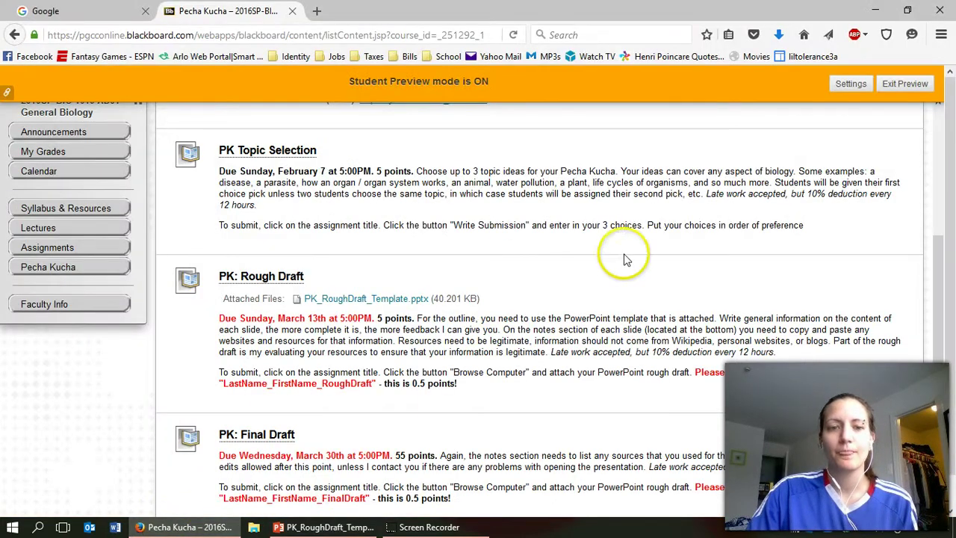
scroll(608, 271, "down", 1)
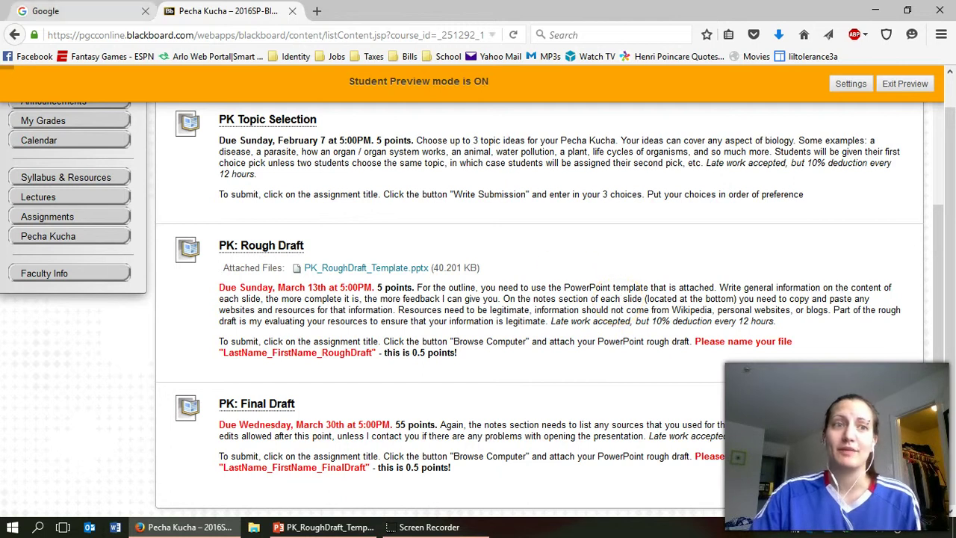
left_click(75, 10)
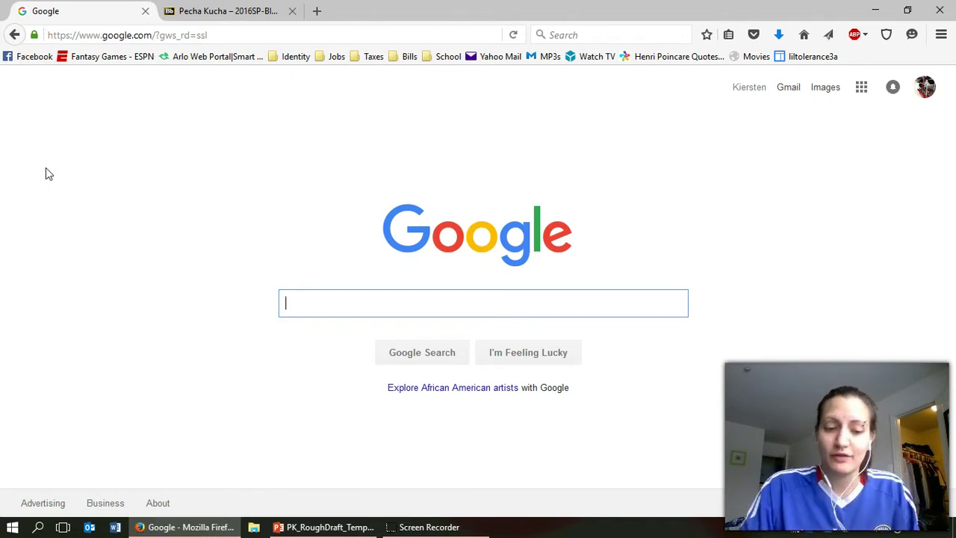
Step: Search Google for 'brown pelicans' and look through the results and Brown pelican knowledge panel
type("brown pelicans")
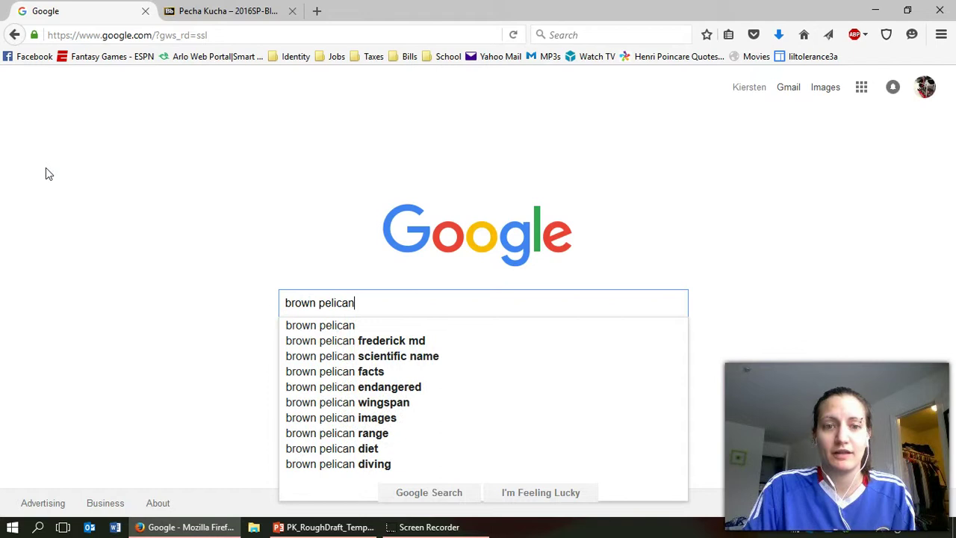
key("Return")
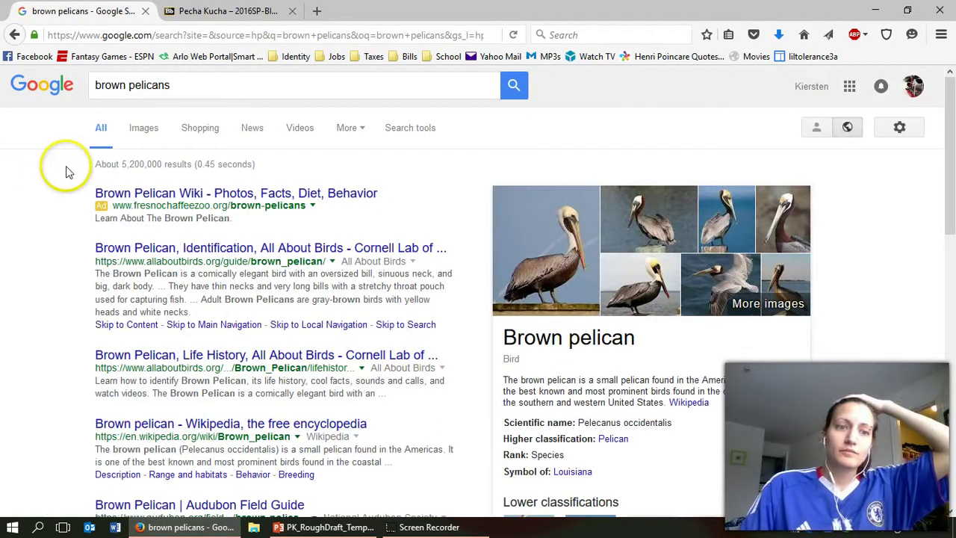
scroll(69, 170, "down", 1)
scroll(112, 157, "down", 1)
scroll(329, 161, "down", 5)
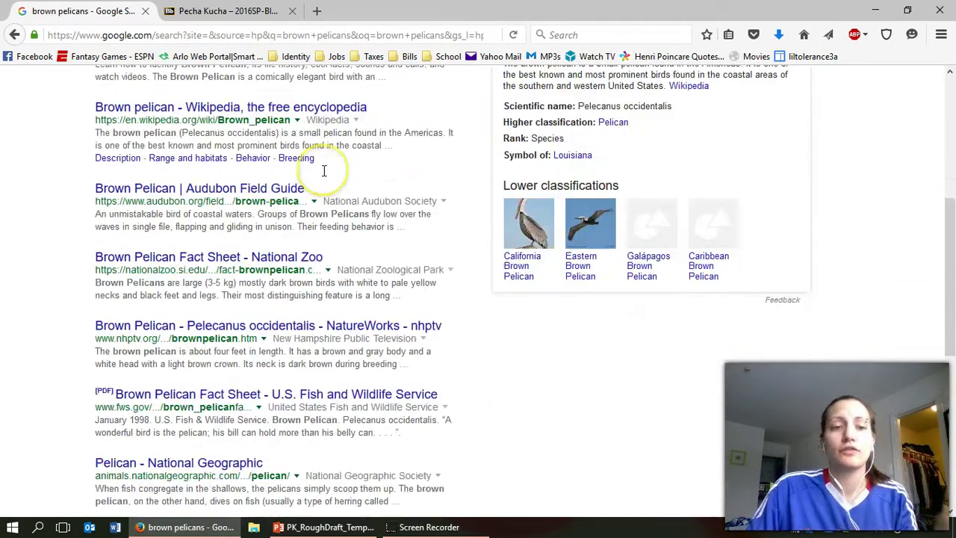
scroll(491, 381, "up", 5)
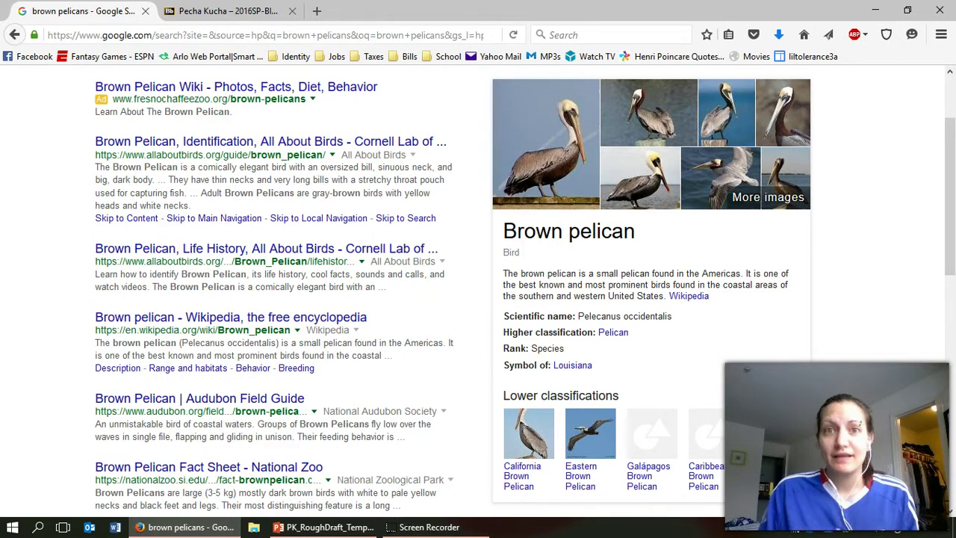
Step: Open the Brown pelican Wikipedia article and jump to reference 2, Handbook of the Birds of the World
left_click(160, 316)
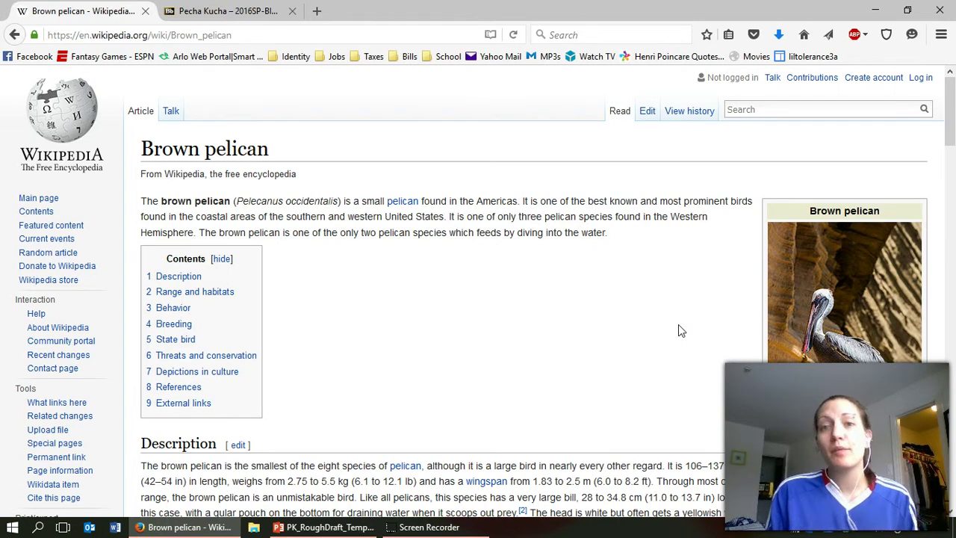
scroll(675, 326, "down", 3)
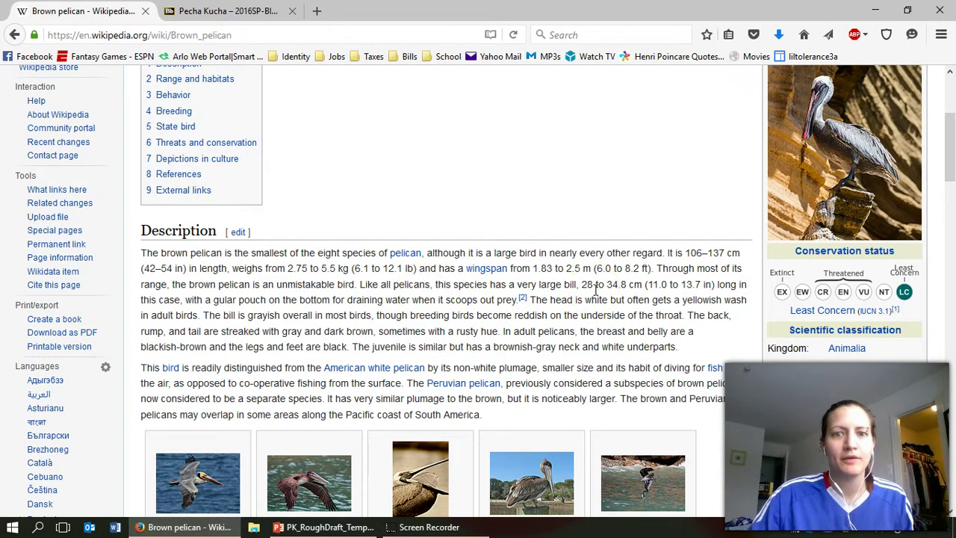
mouse_move(523, 302)
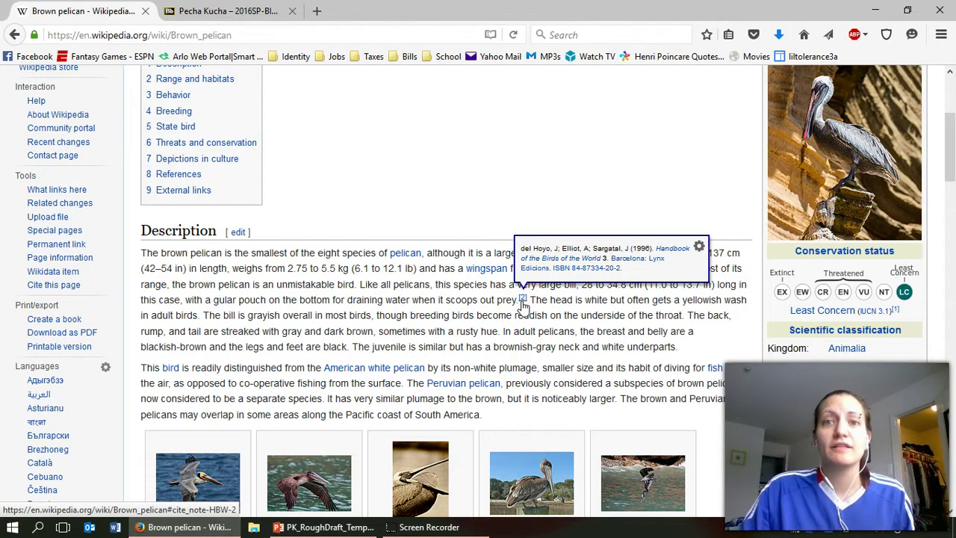
left_click(523, 301)
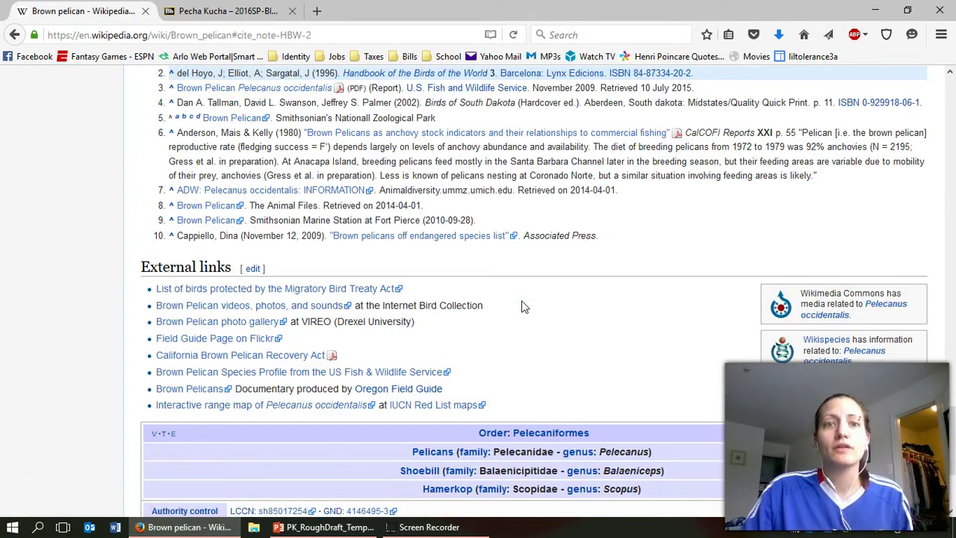
Step: Open and skim the Handbook of the Birds of the World Wikipedia article
scroll(524, 306, "up", 3)
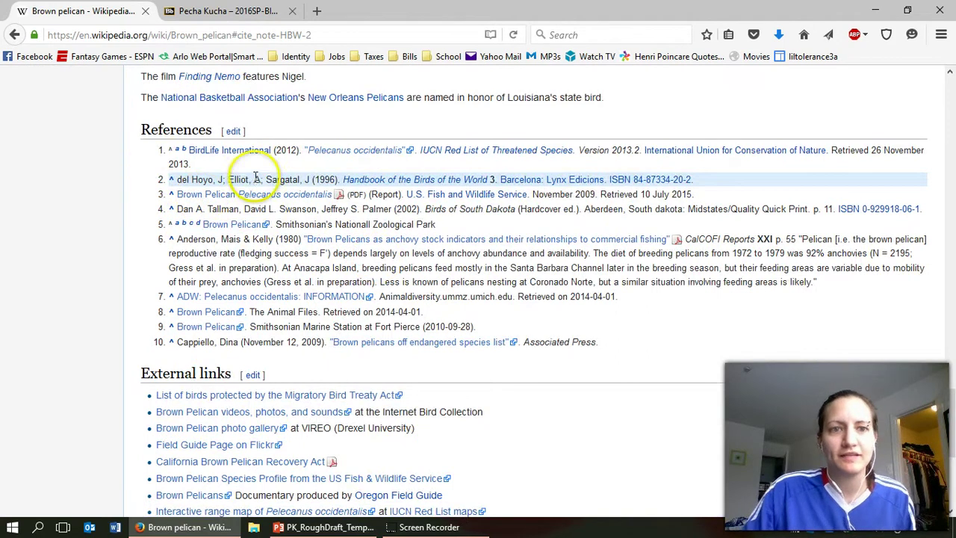
left_click(463, 183)
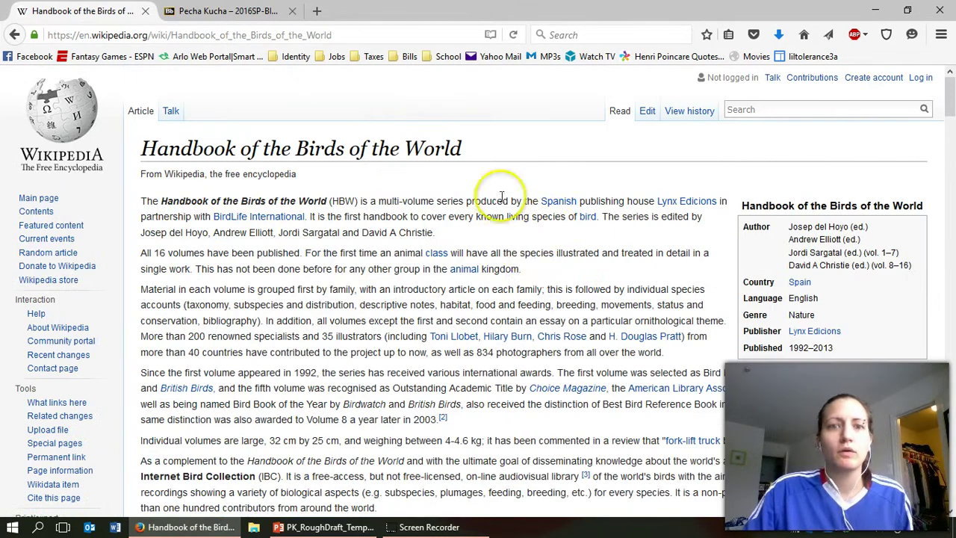
scroll(423, 216, "down", 3)
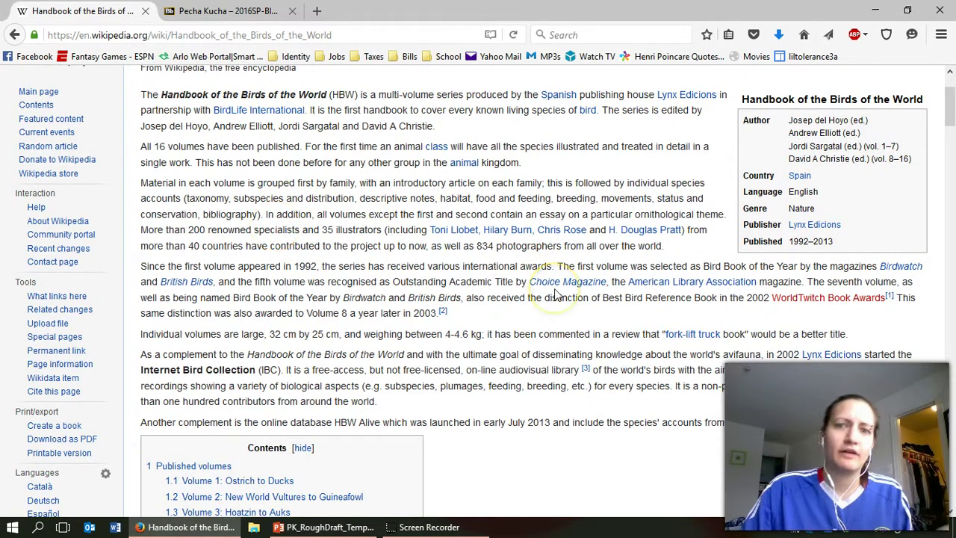
scroll(555, 293, "up", 3)
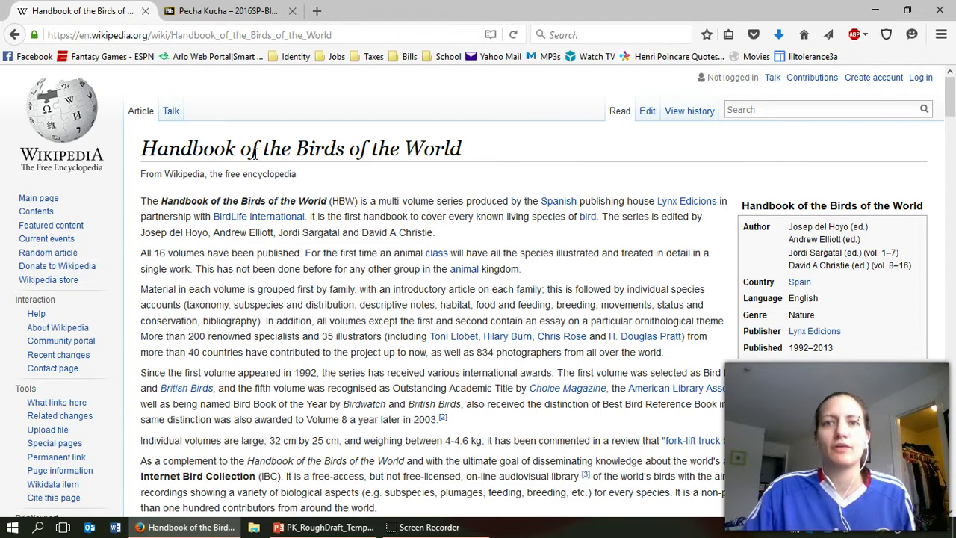
Step: Return to the Brown pelican article and scroll its ten-source reference list and conservation section
left_click(15, 34)
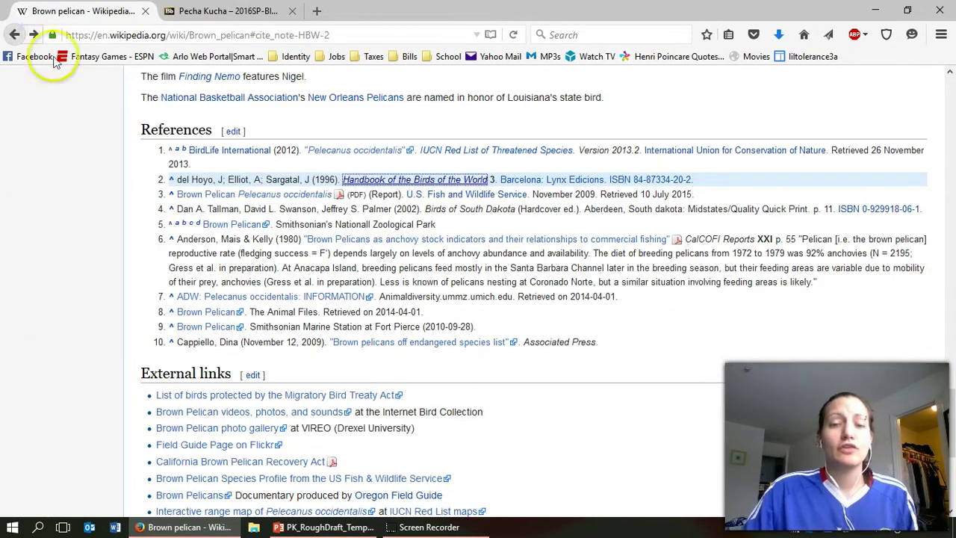
scroll(535, 234, "up", 6)
scroll(535, 234, "up", 3)
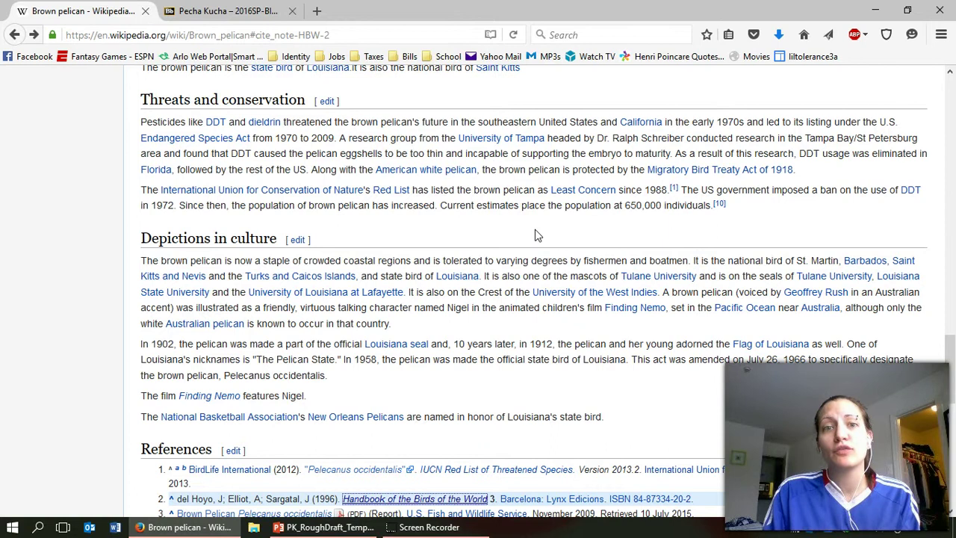
scroll(535, 235, "down", 9)
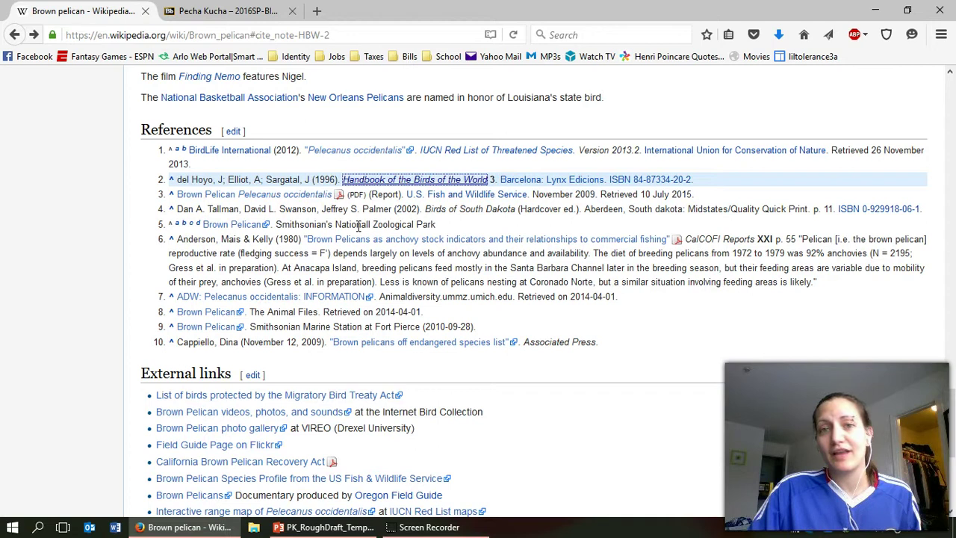
Step: Go back to the brown pelicans Google results and open 'Brown Pelican | Audubon Field Guide'
left_click(14, 34)
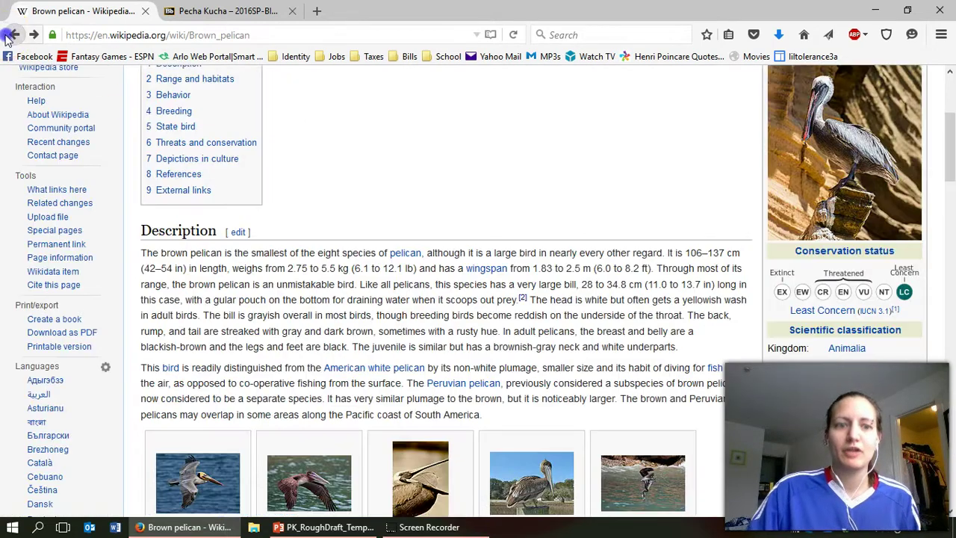
left_click(9, 35)
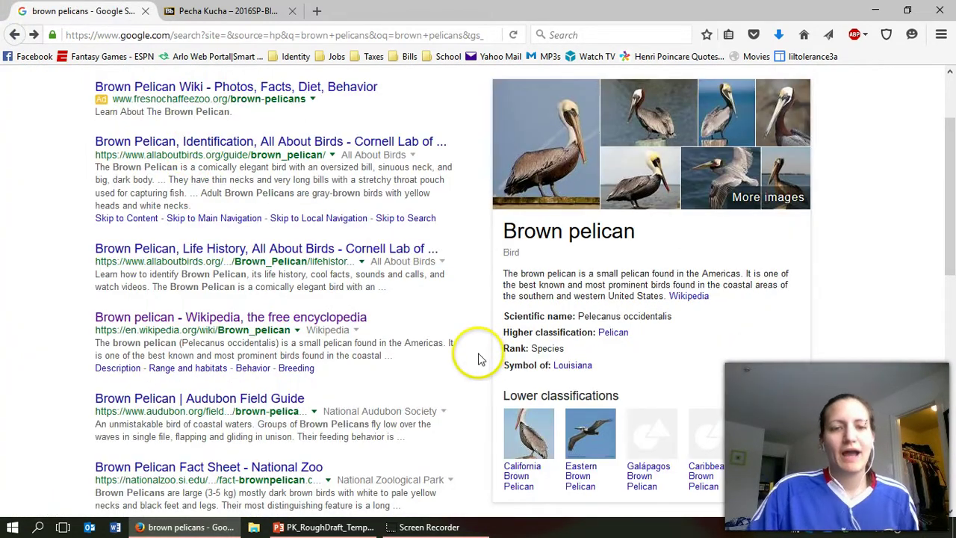
left_click(478, 357)
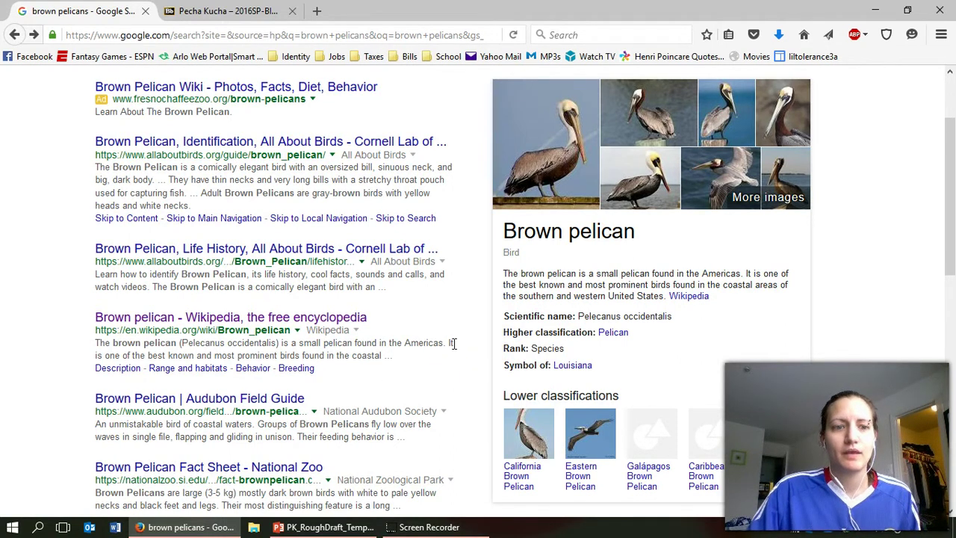
scroll(454, 345, "down", 3)
scroll(455, 350, "down", 3)
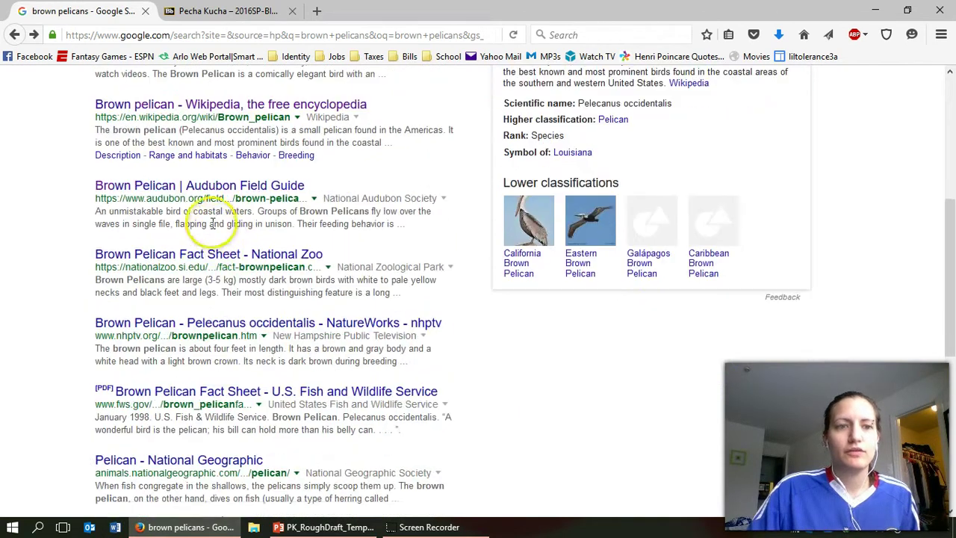
left_click(202, 188)
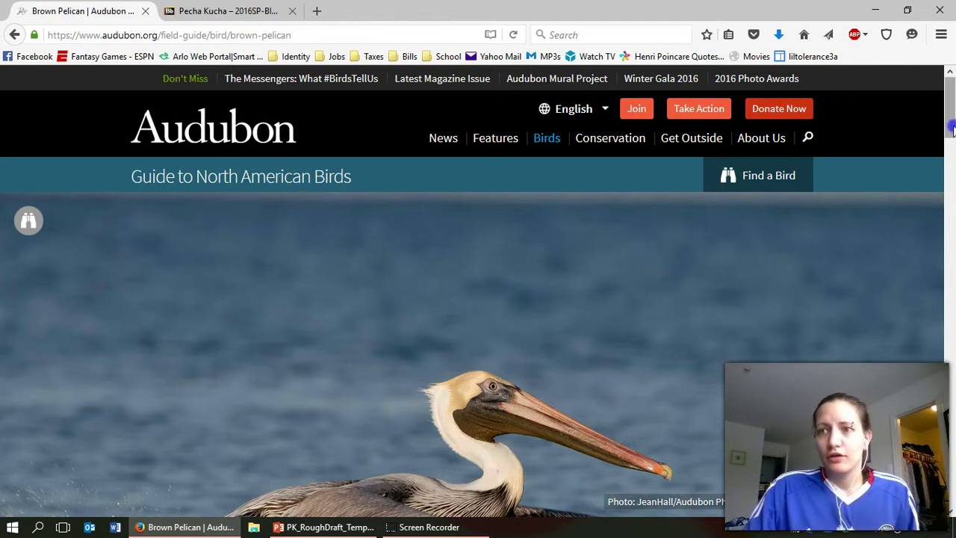
Step: Read the Audubon page's Eggs, Young and nesting details, then return to the Google results
left_click_drag(949, 119, 951, 266)
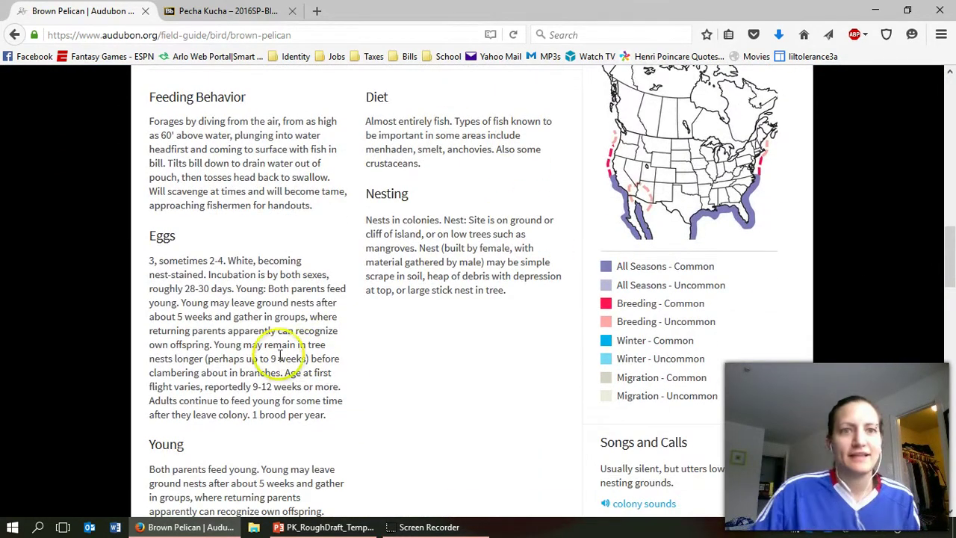
scroll(431, 182, "down", 4)
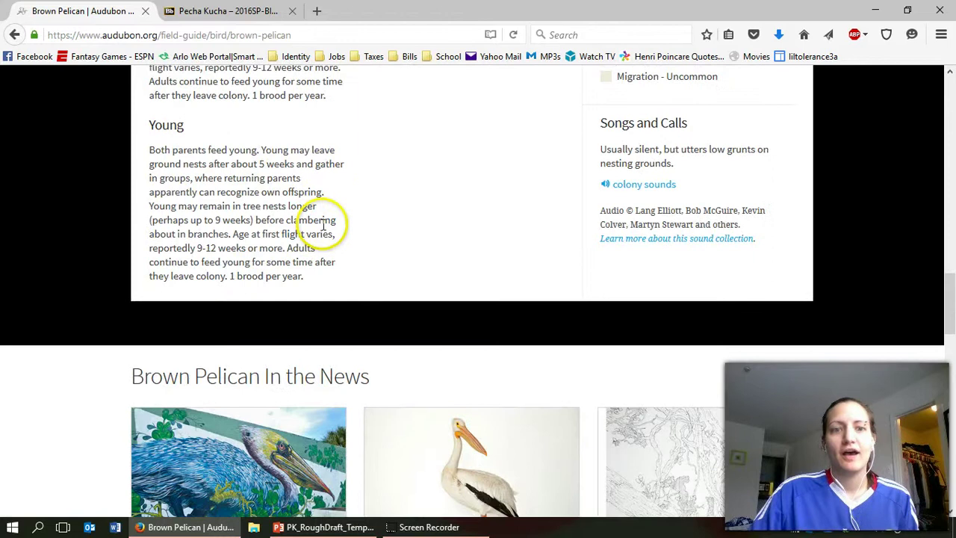
scroll(333, 220, "up", 3)
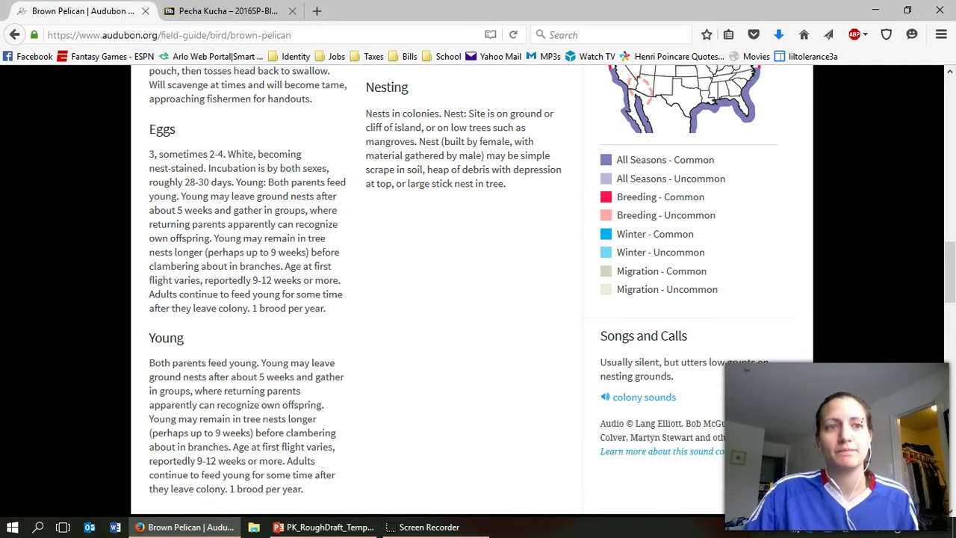
left_click(14, 38)
scroll(414, 258, "down", 3)
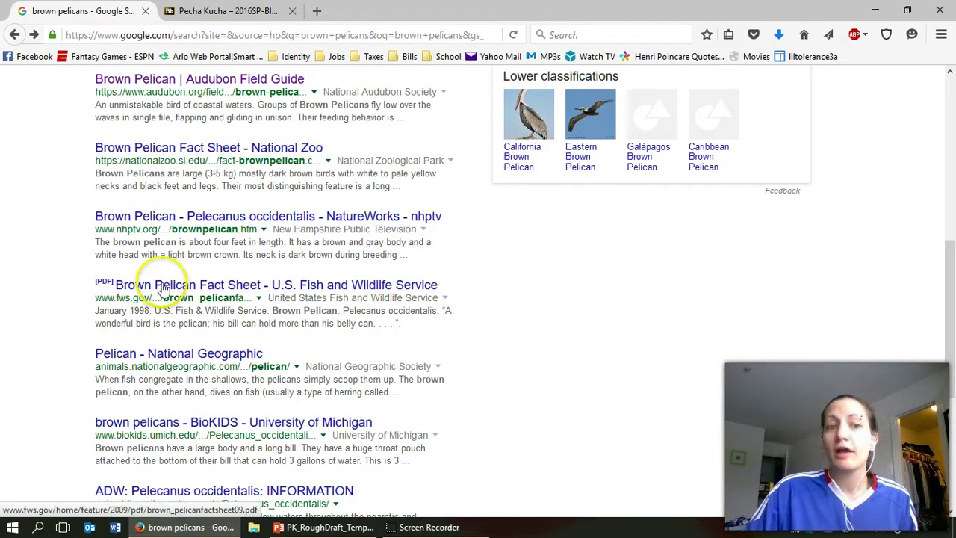
left_click(325, 290)
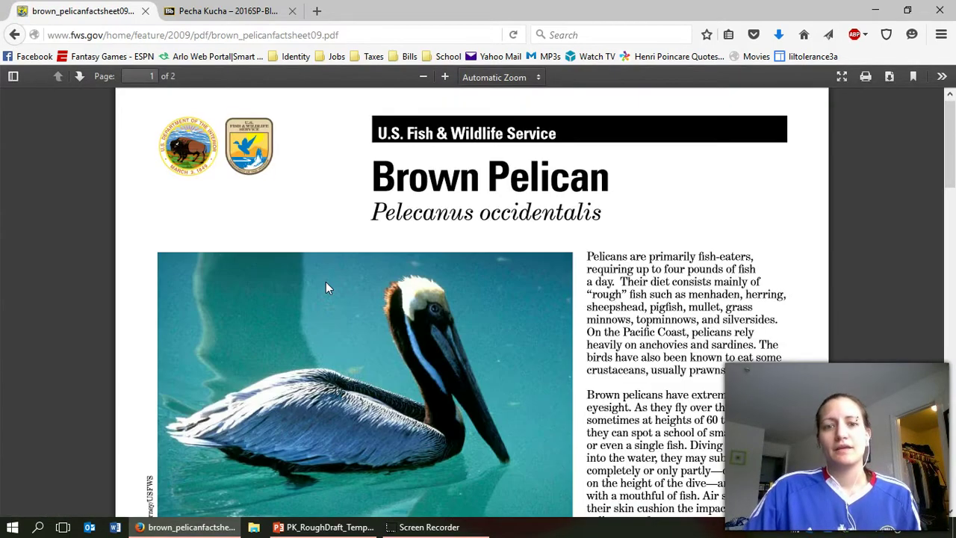
scroll(326, 281, "down", 5)
scroll(326, 282, "down", 2)
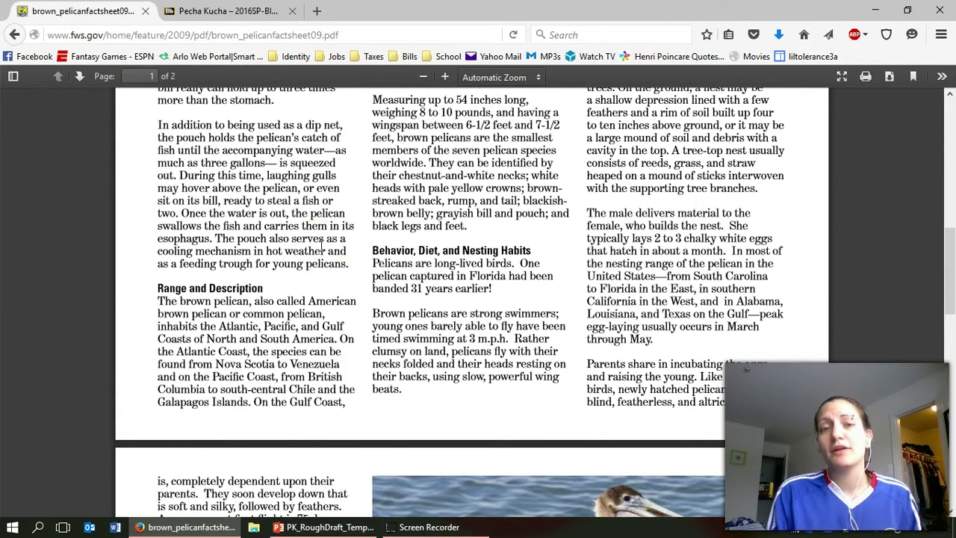
left_click(14, 35)
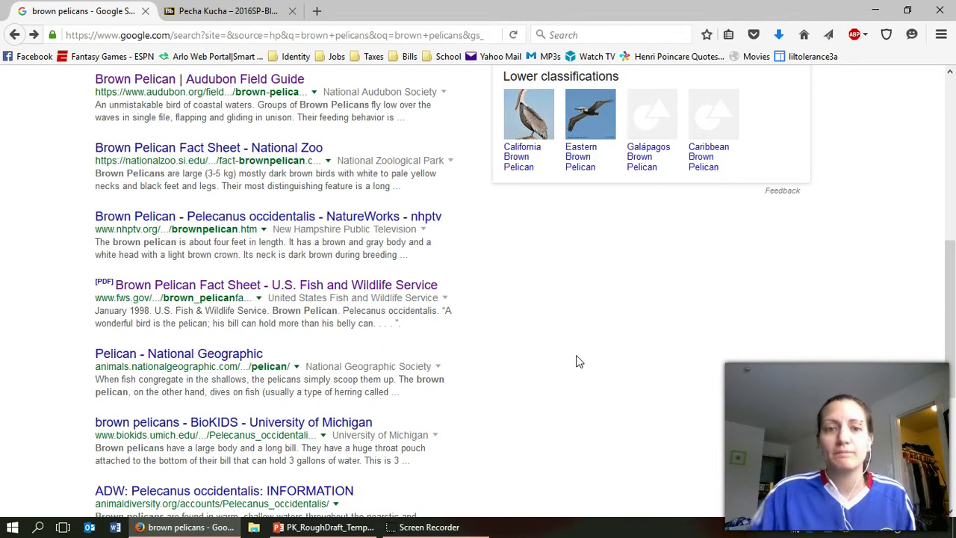
scroll(545, 318, "down", 3)
scroll(544, 320, "up", 3)
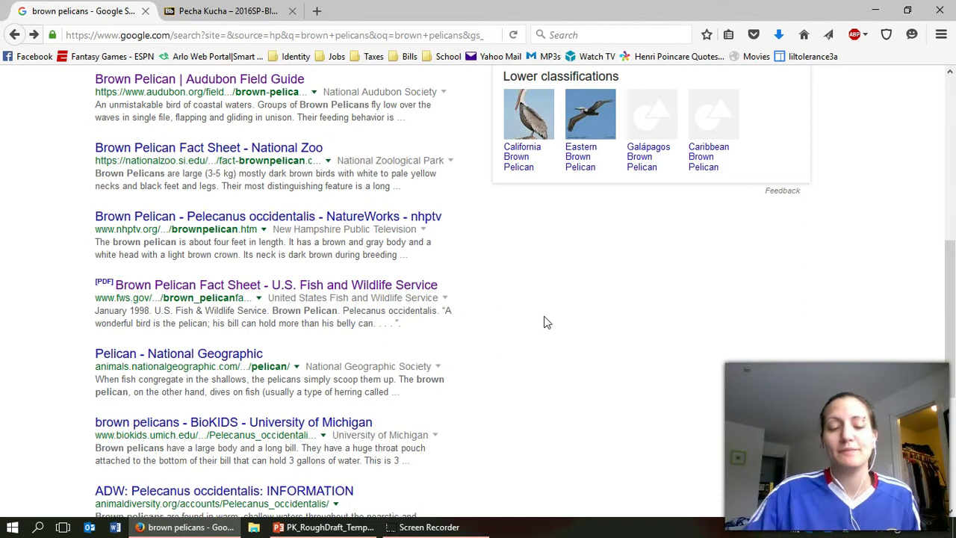
Step: Bring PowerPoint forward and view slides 2–4: Other Pelican Species and both Physical Characterisitics slides
left_click(329, 526)
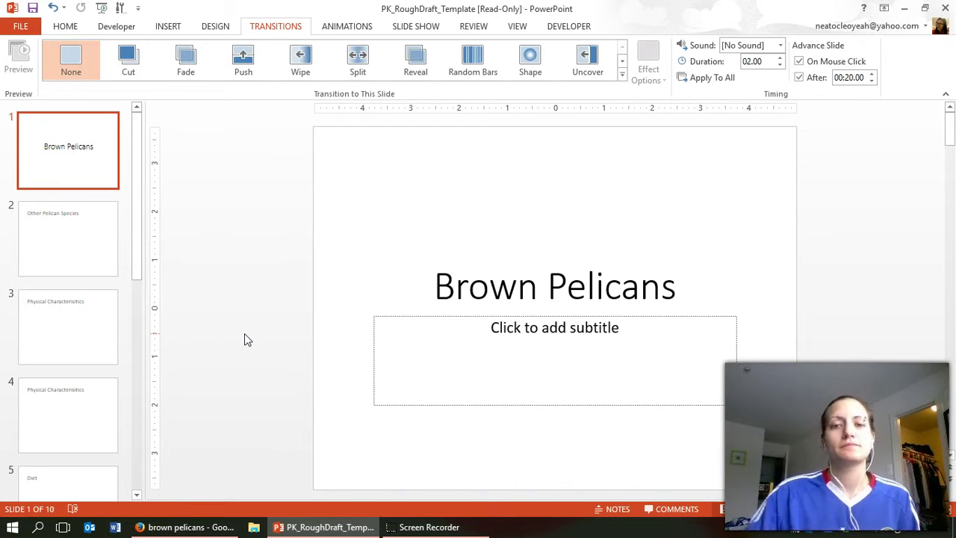
scroll(97, 224, "down", 3)
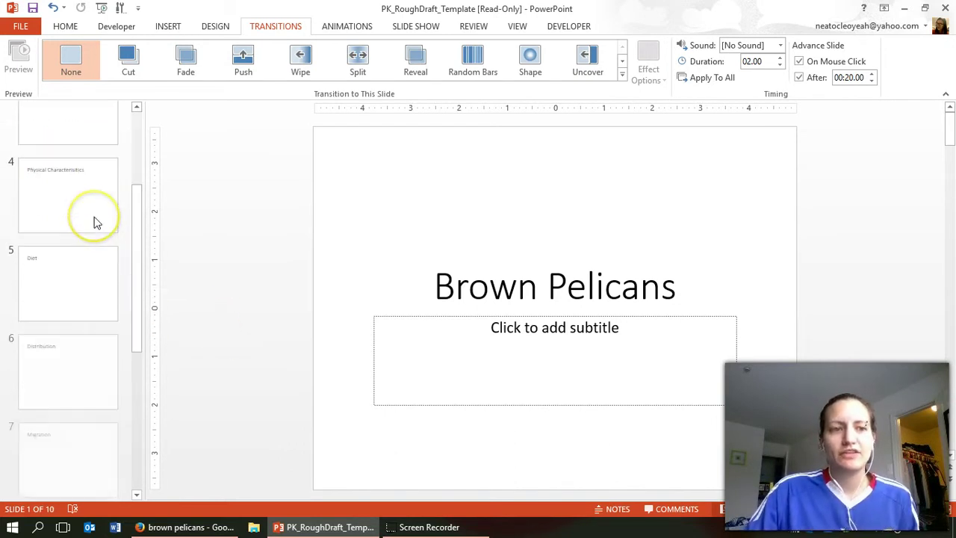
scroll(94, 219, "down", 3)
scroll(77, 363, "up", 6)
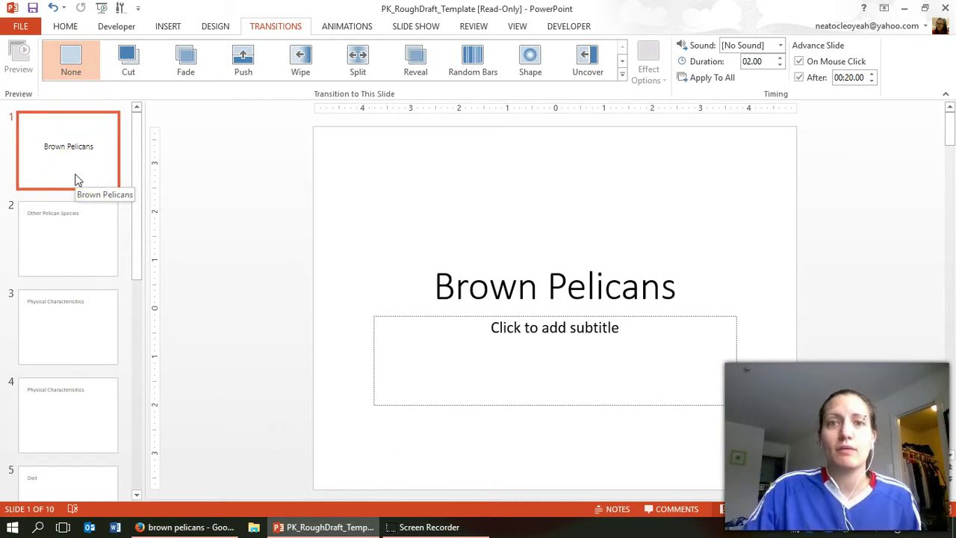
left_click(81, 239)
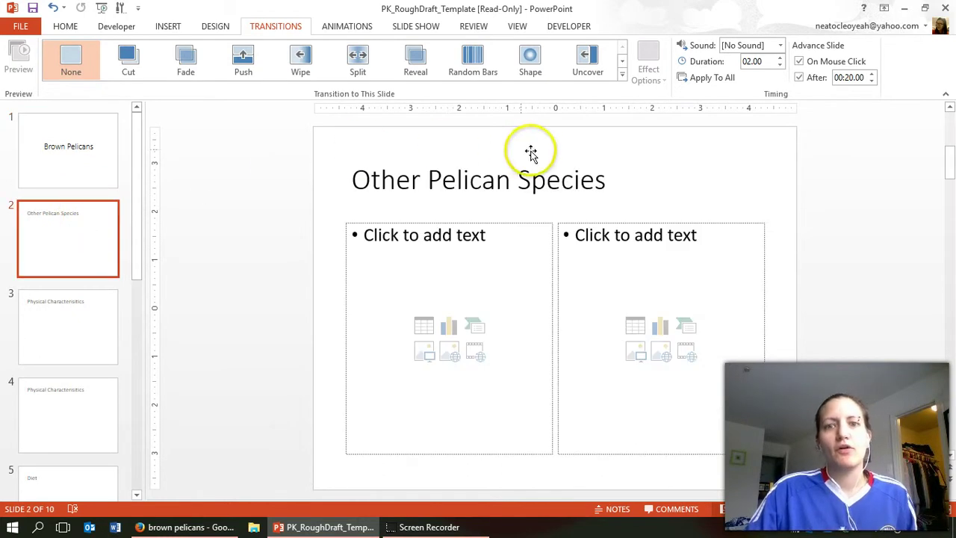
scroll(30, 236, "down", 1)
left_click(46, 231)
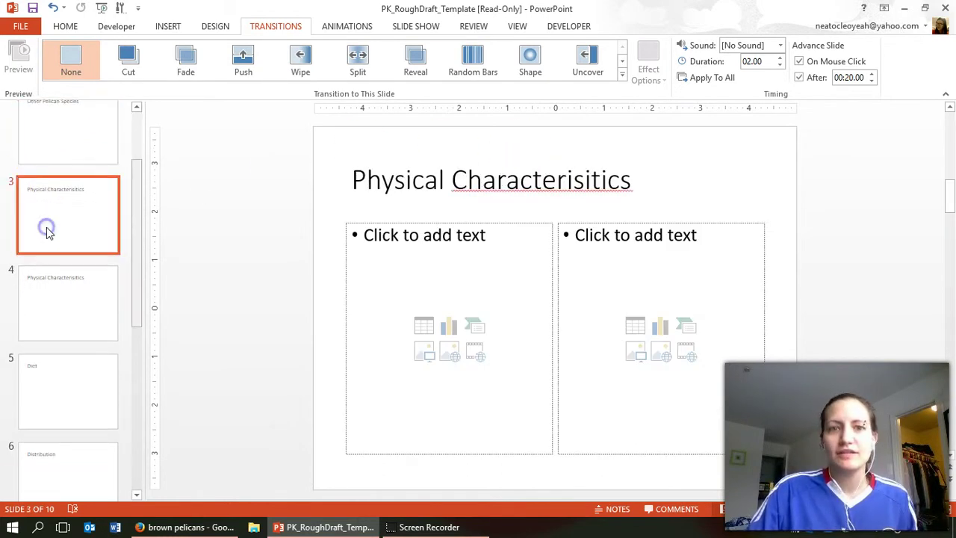
left_click(67, 286)
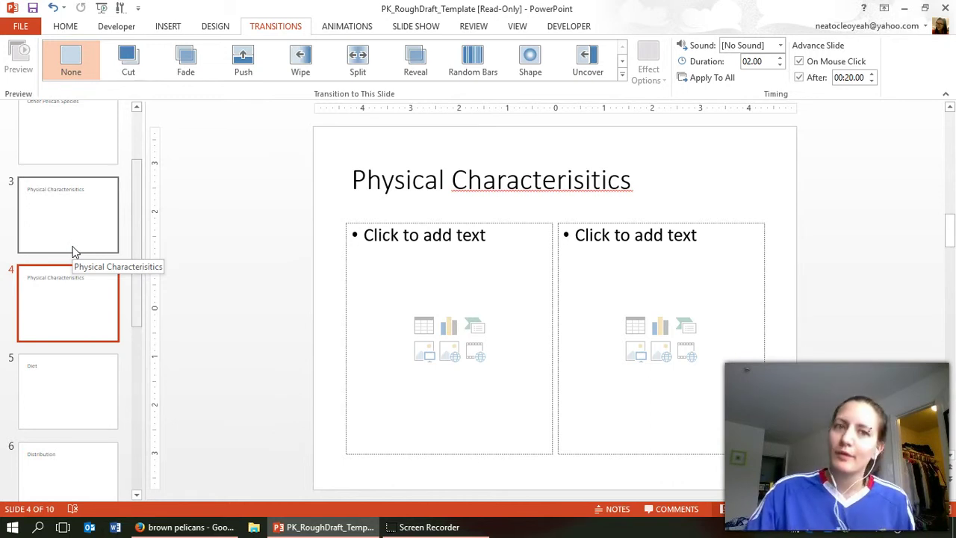
Step: Step through slides 5–10: Diet, Distribution, Migration, both Reproduction slides, and Conservation
scroll(69, 254, "down", 2)
left_click(68, 272)
left_click(82, 374)
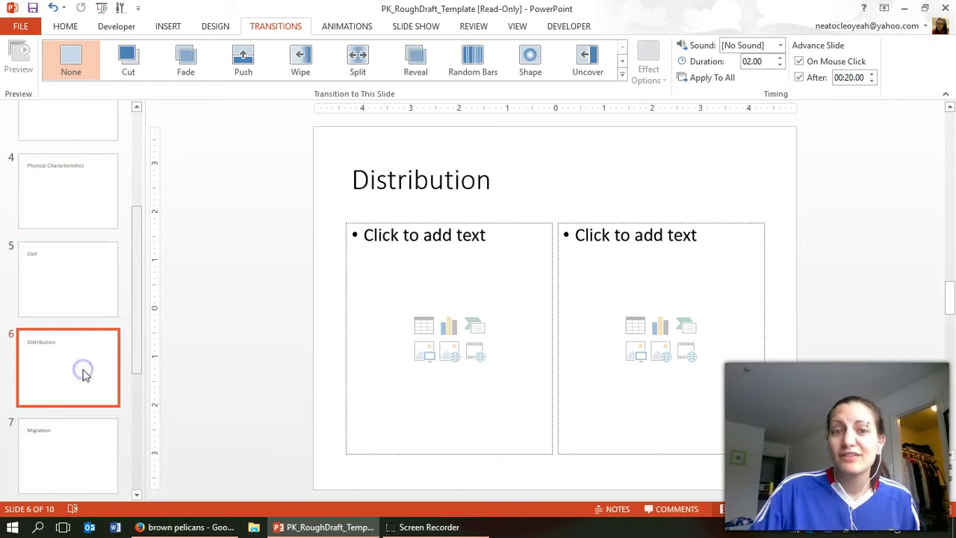
scroll(83, 373, "down", 2)
left_click(82, 367)
scroll(83, 367, "down", 2)
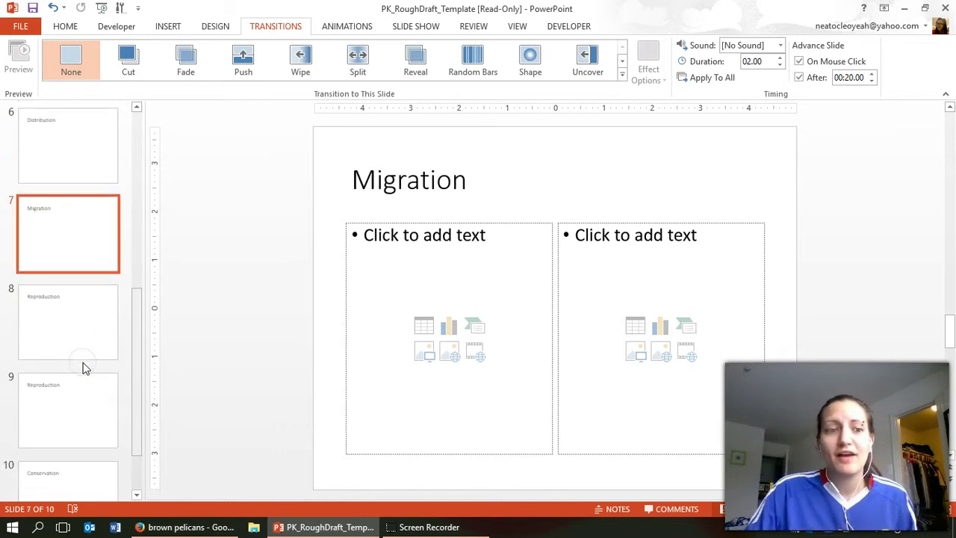
scroll(82, 362, "down", 1)
left_click(58, 291)
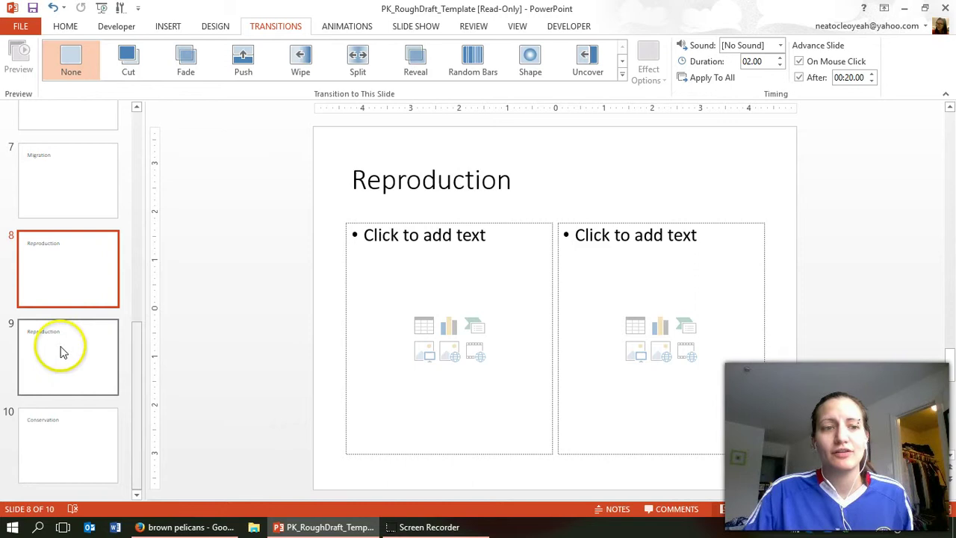
left_click(61, 347)
left_click(66, 284)
left_click(72, 345)
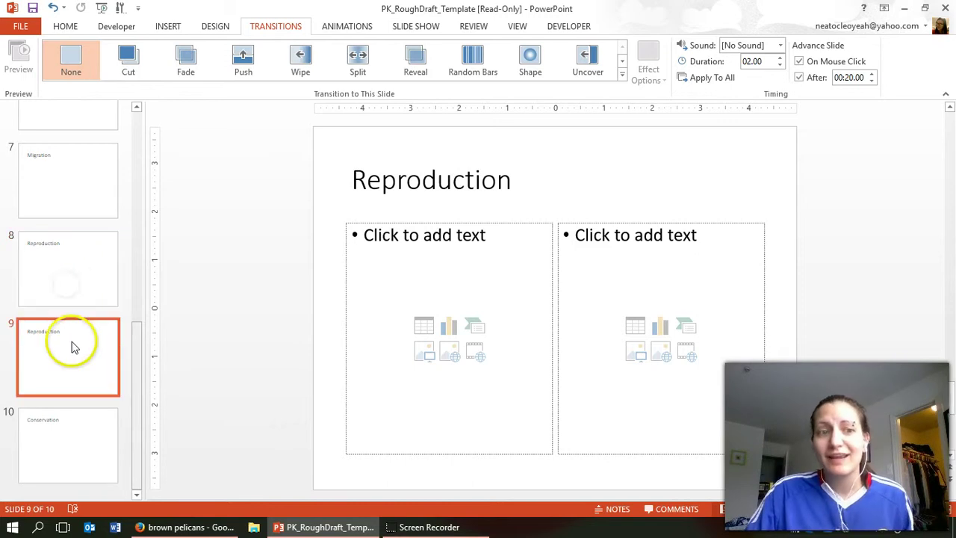
left_click(70, 361)
left_click(64, 440)
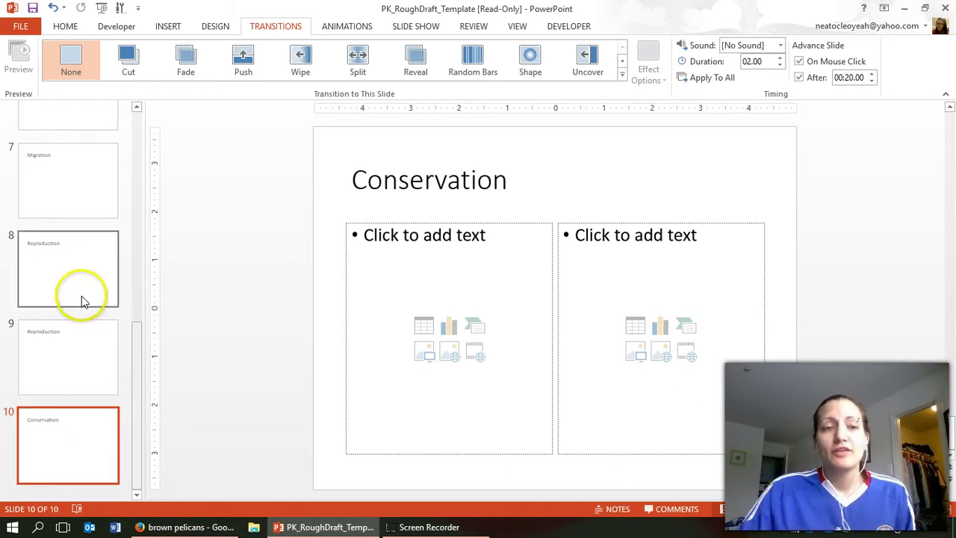
Step: Scroll the slide thumbnails while staying on slide 10, Conservation, with its empty content boxes
scroll(82, 299, "up", 10)
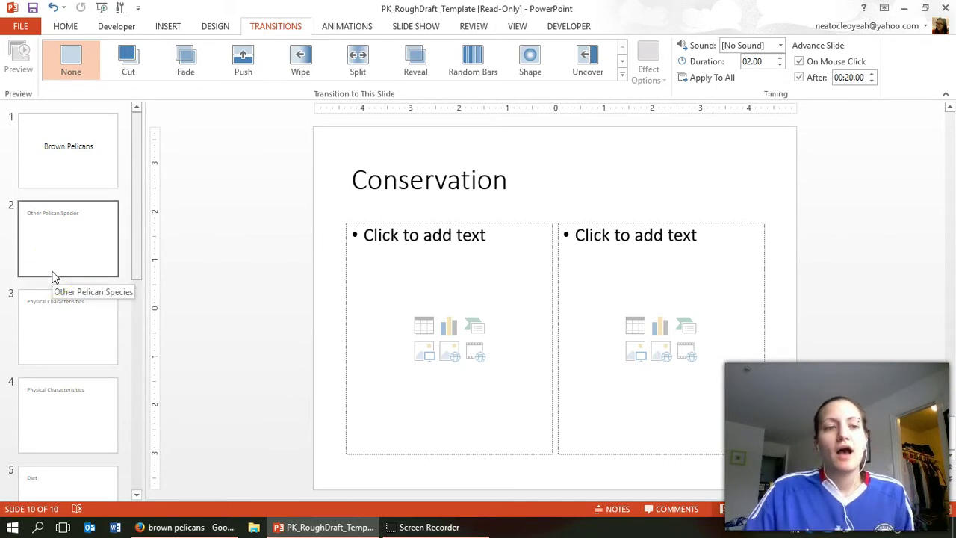
scroll(54, 276, "down", 3)
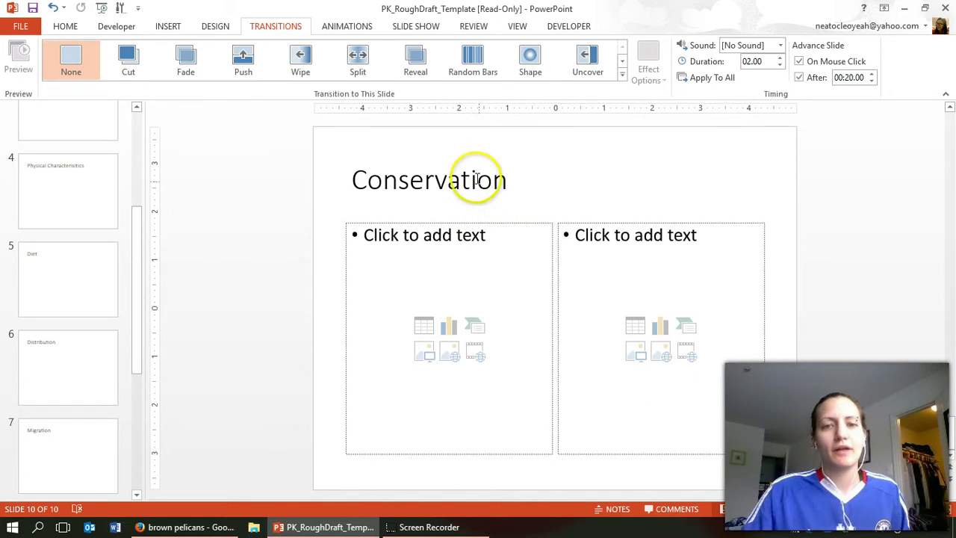
Step: Type three left-column bullets: 'Were on the Endangered Species List', 'Recovered in the year 1985', 'Over 1 million birds now'
left_click(497, 246)
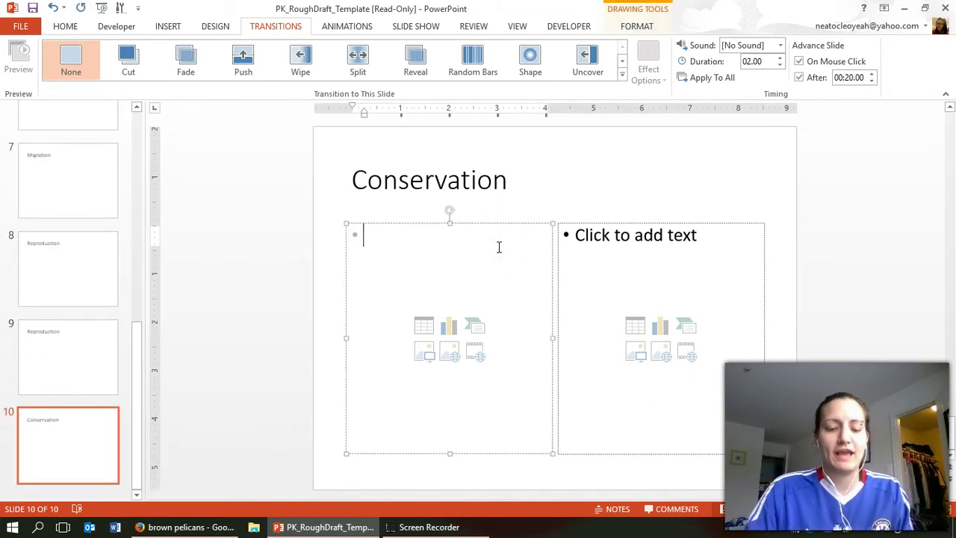
type("Were on the Endag")
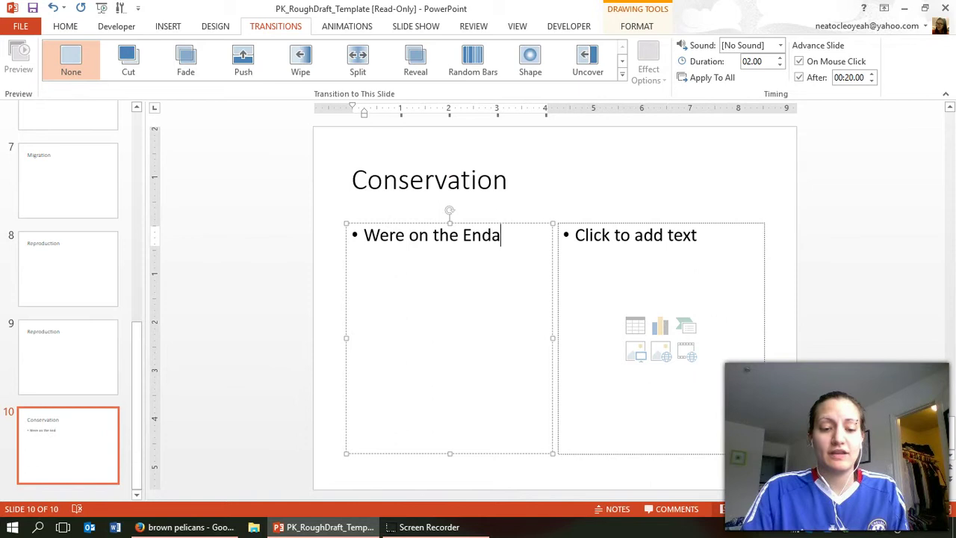
key("BackSpace")
key("BackSpace")
type("ngered S")
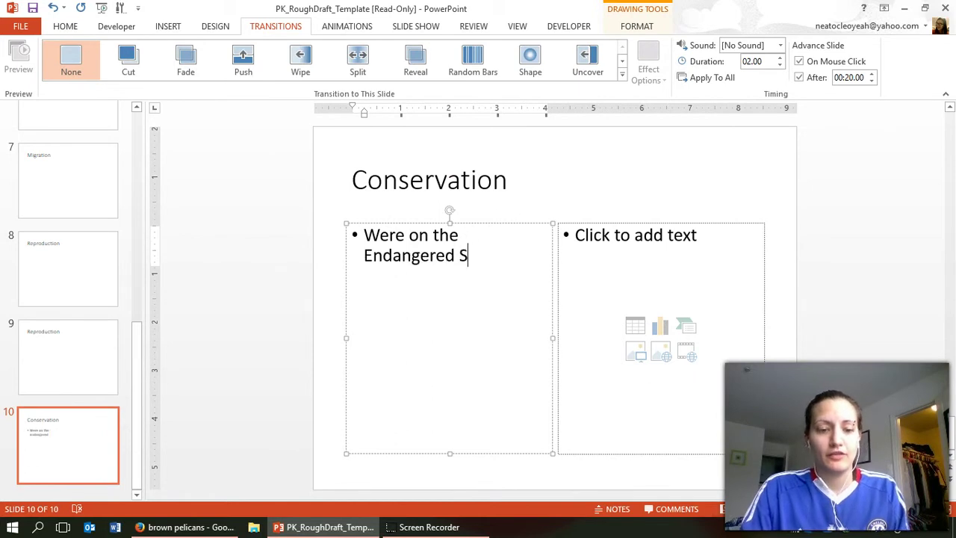
type("pecies List")
key("Return")
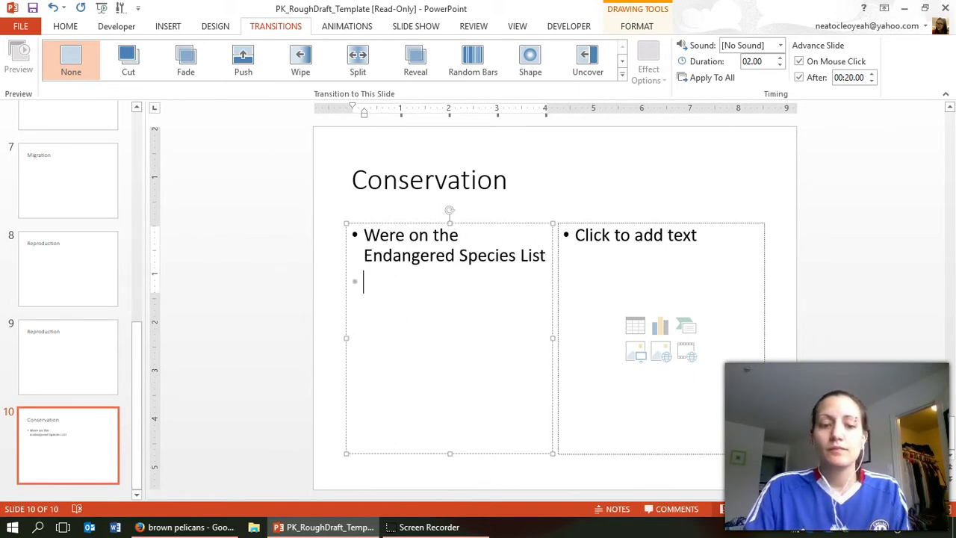
type("Recovered in t")
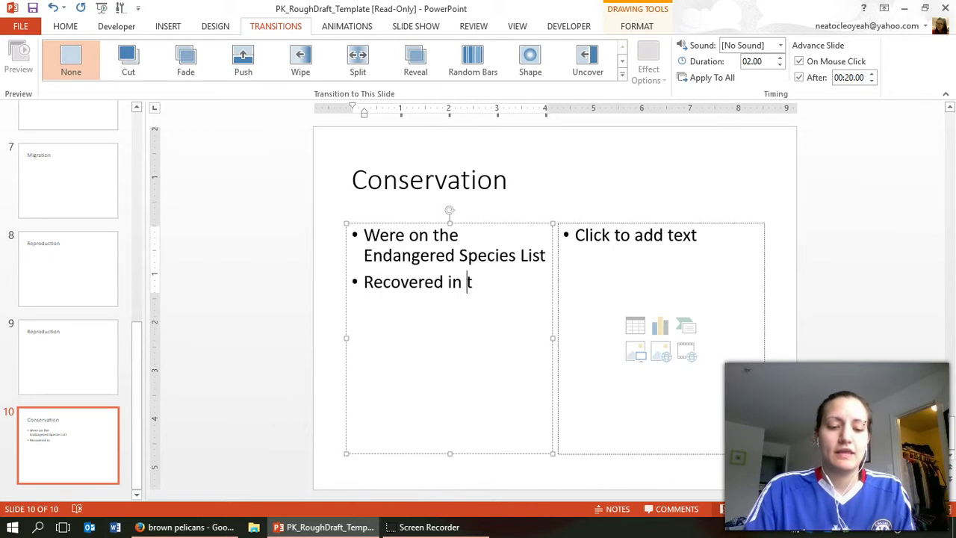
type("he year 1985")
key("Return")
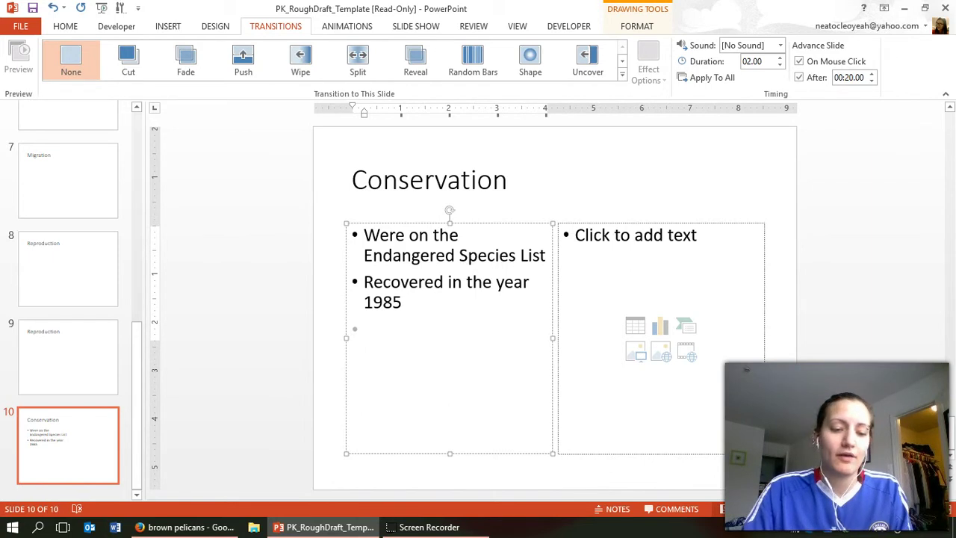
type("Over 1 millio")
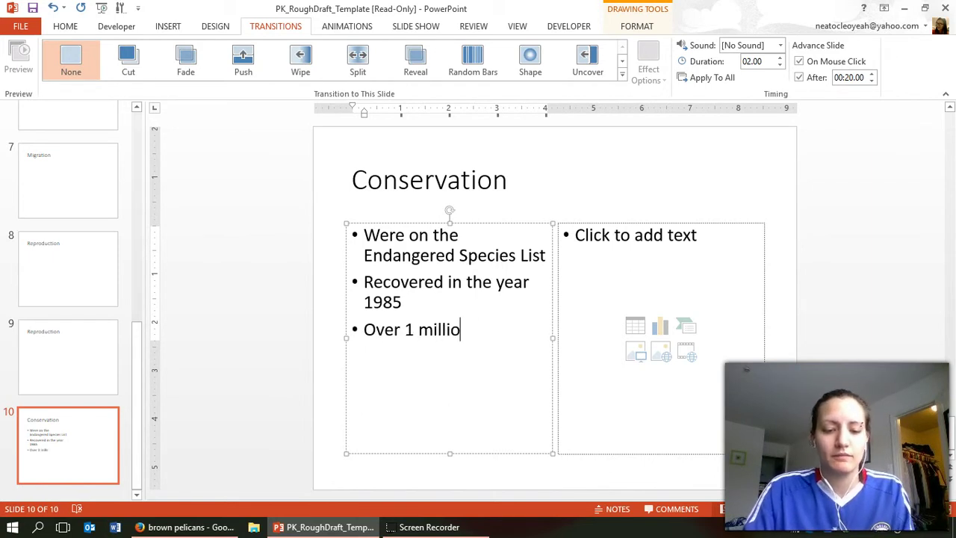
type("n birds now")
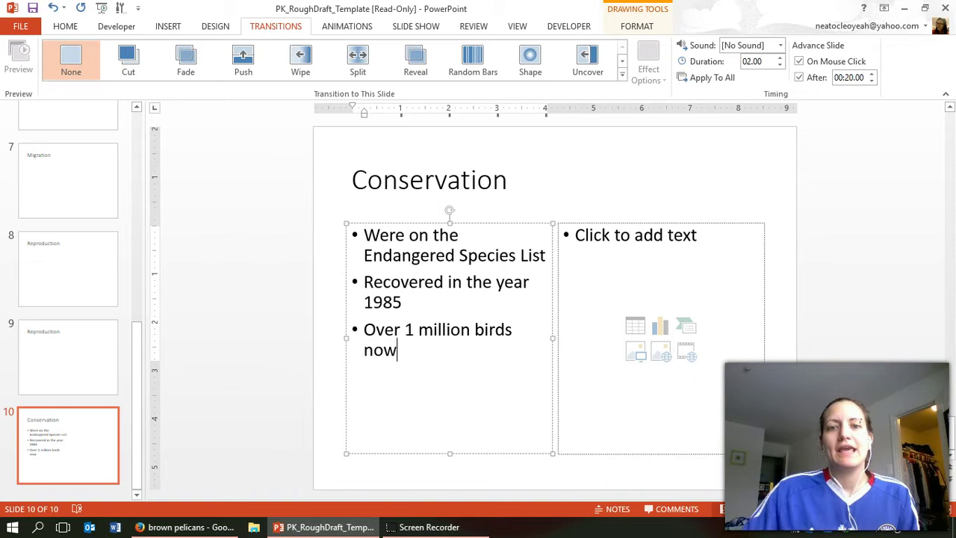
left_click(279, 220)
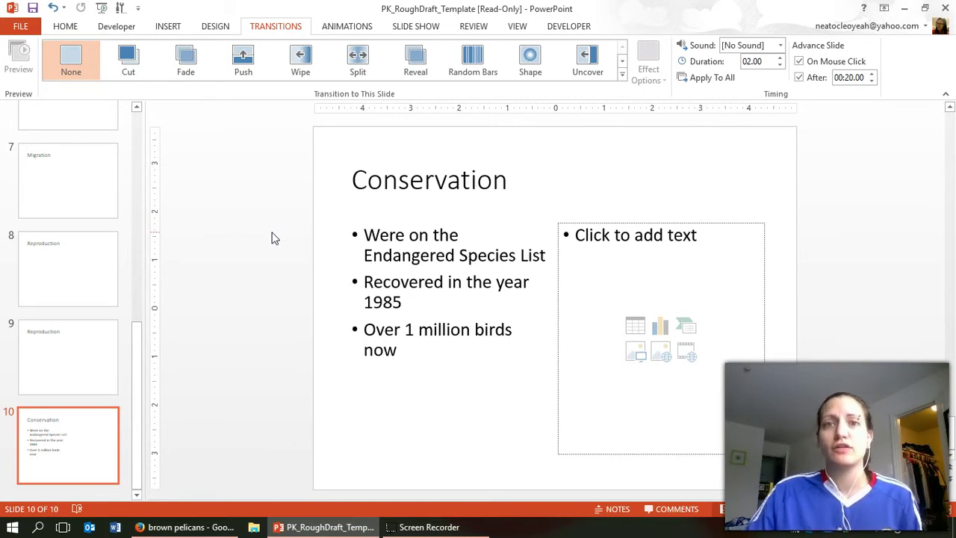
Step: Enlarge slide 10's notes pane, type 'Information on conservation from:', then bring back Firefox's pelican results
left_click(266, 239)
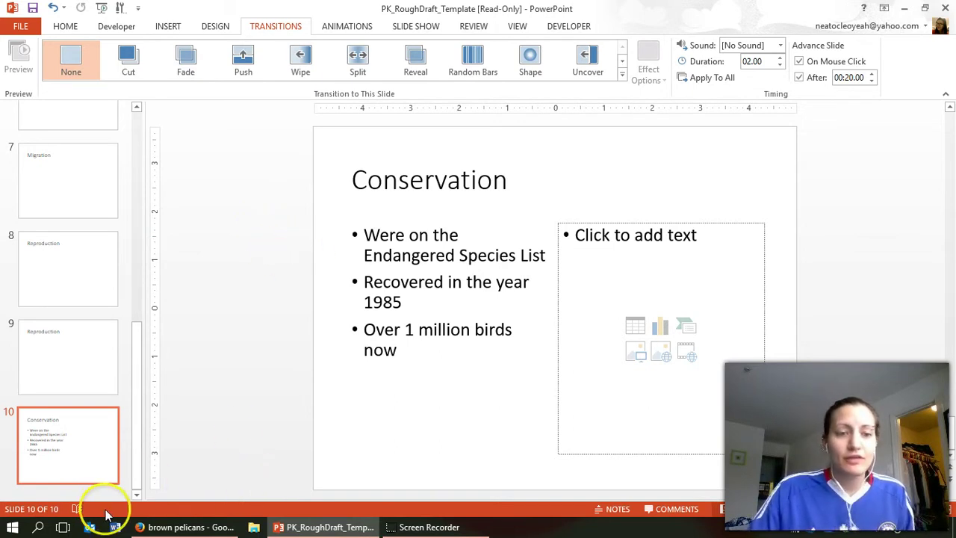
left_click(608, 515)
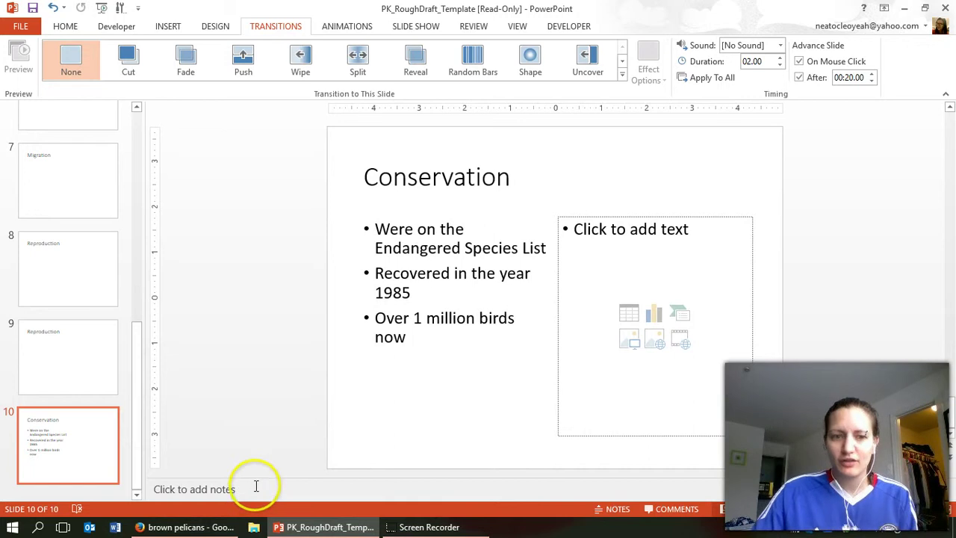
left_click_drag(255, 478, 250, 390)
left_click(250, 406)
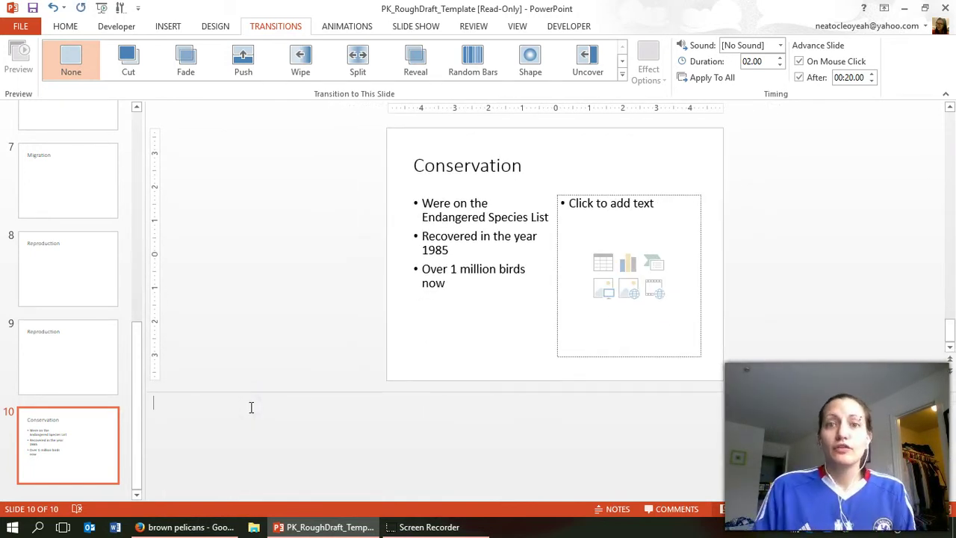
type("In")
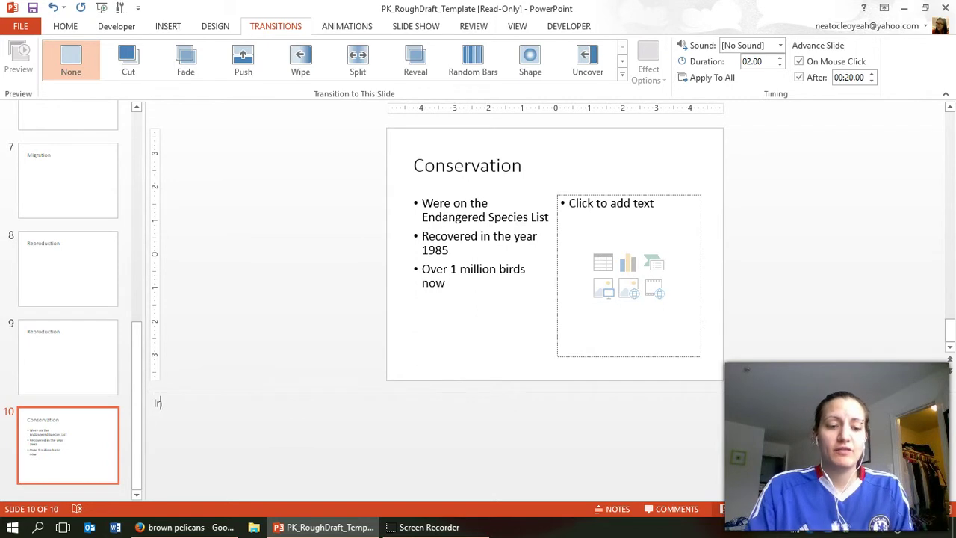
type("formation on cons")
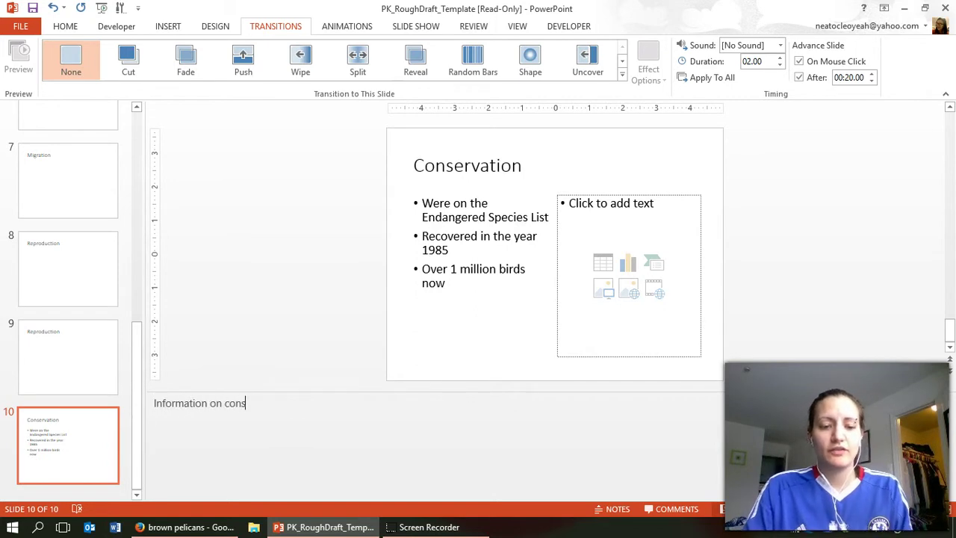
type("ervation from:")
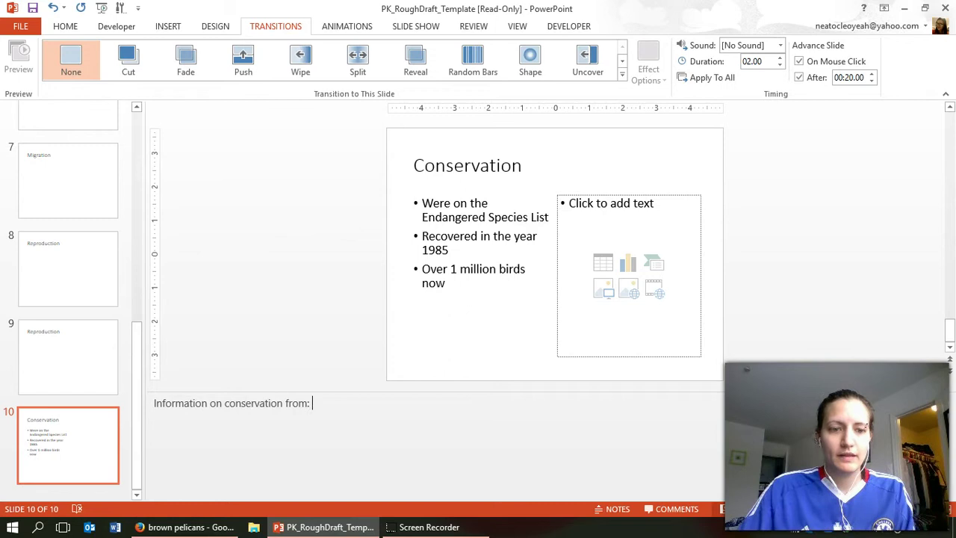
left_click(189, 527)
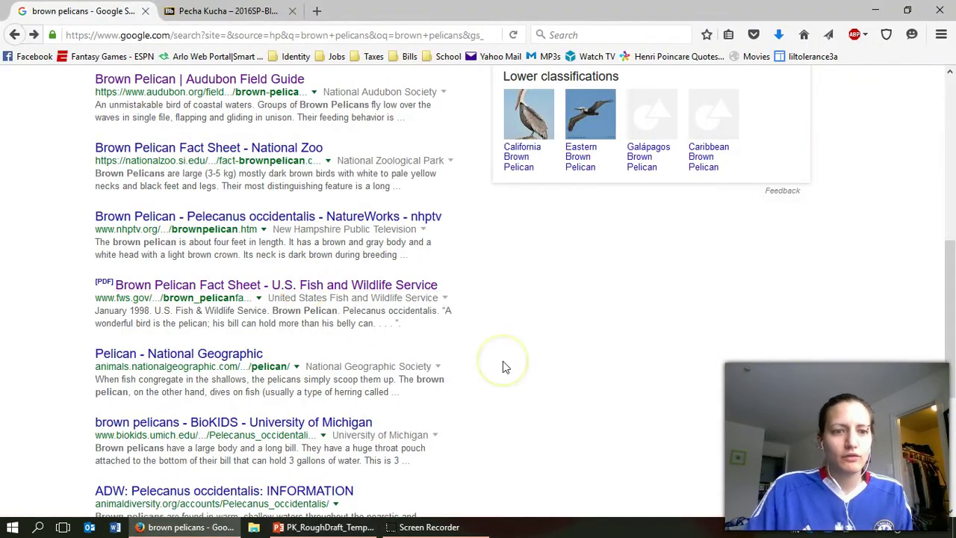
Step: Open the Audubon Brown Pelican field guide result and copy its web address
scroll(503, 361, "down", 3)
scroll(503, 365, "up", 3)
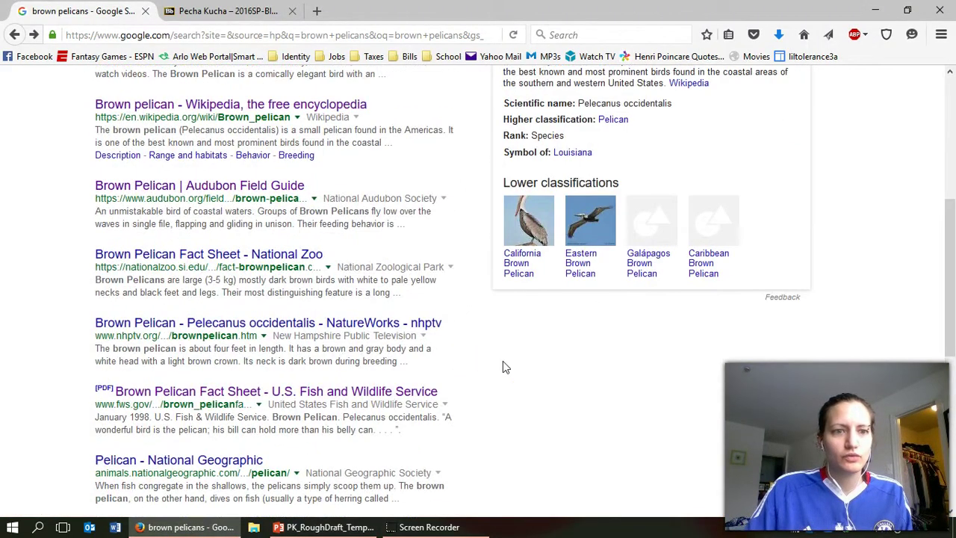
scroll(503, 360, "up", 2)
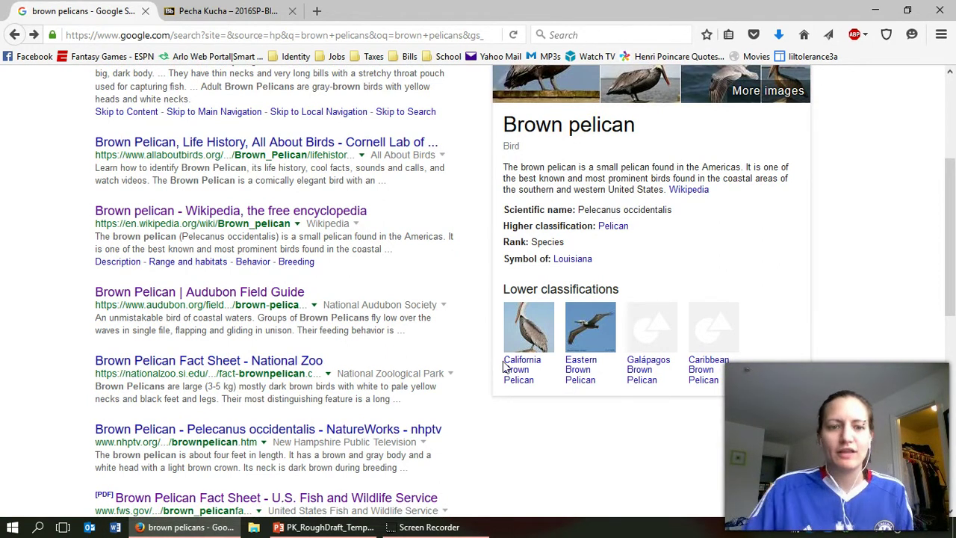
left_click(171, 292)
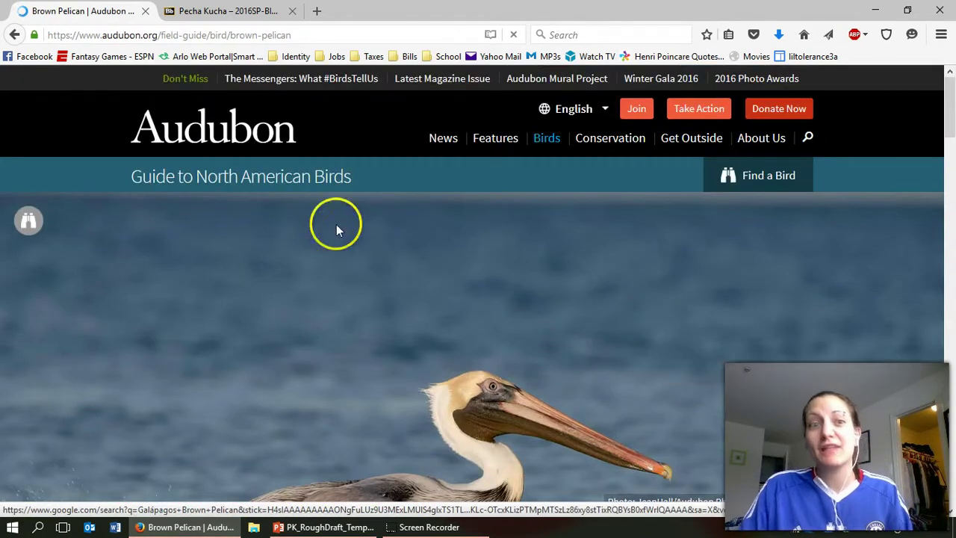
left_click(266, 34)
key("ctrl+c")
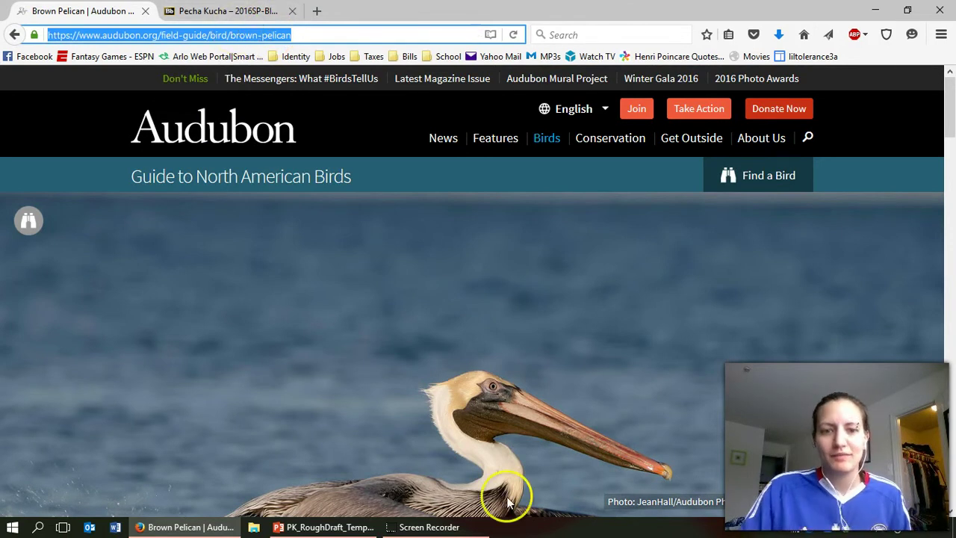
Step: Paste the Audubon field guide URL after 'Information on conservation from:' in slide 10's notes
left_click(340, 527)
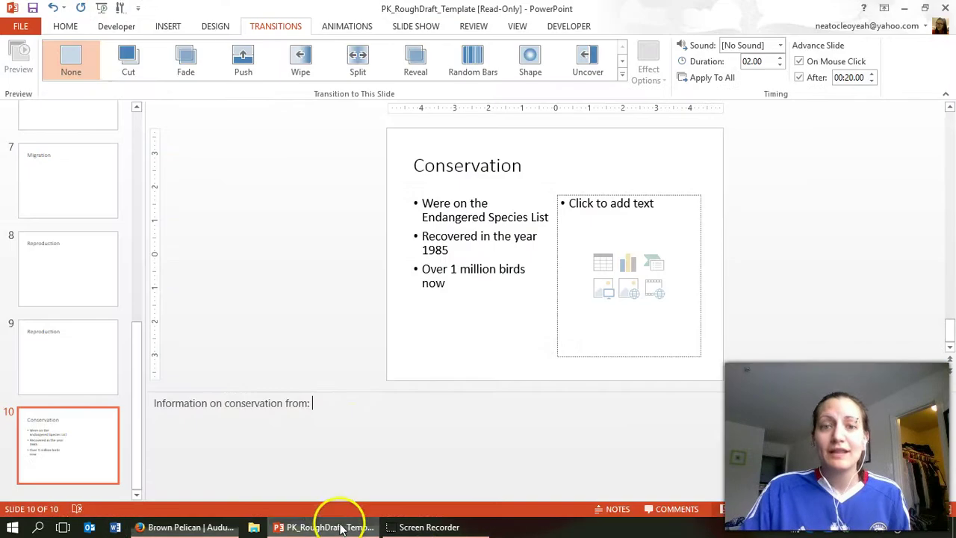
key("ctrl+v")
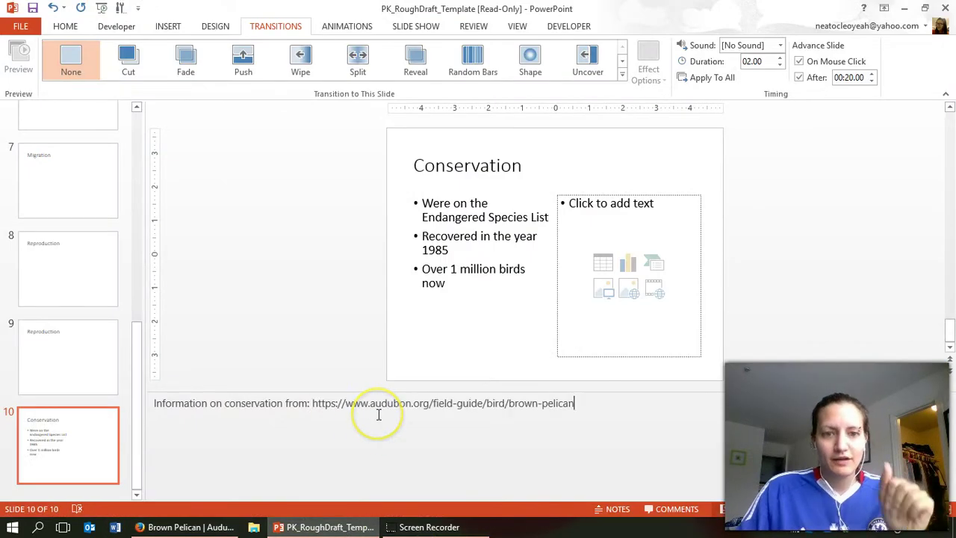